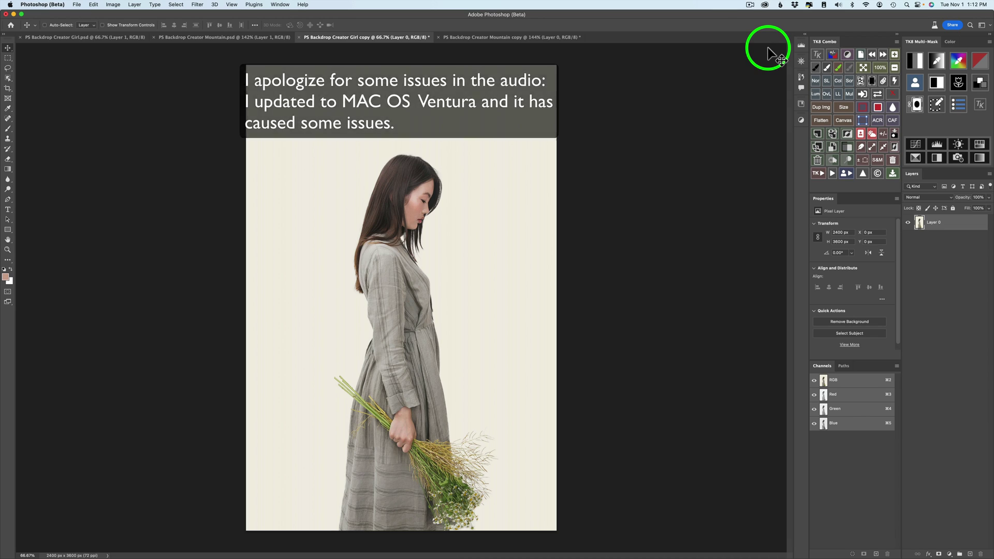
# Check the installed beta apps in Creative Cloud, then return to the woman photo document
pyautogui.click(765, 6)
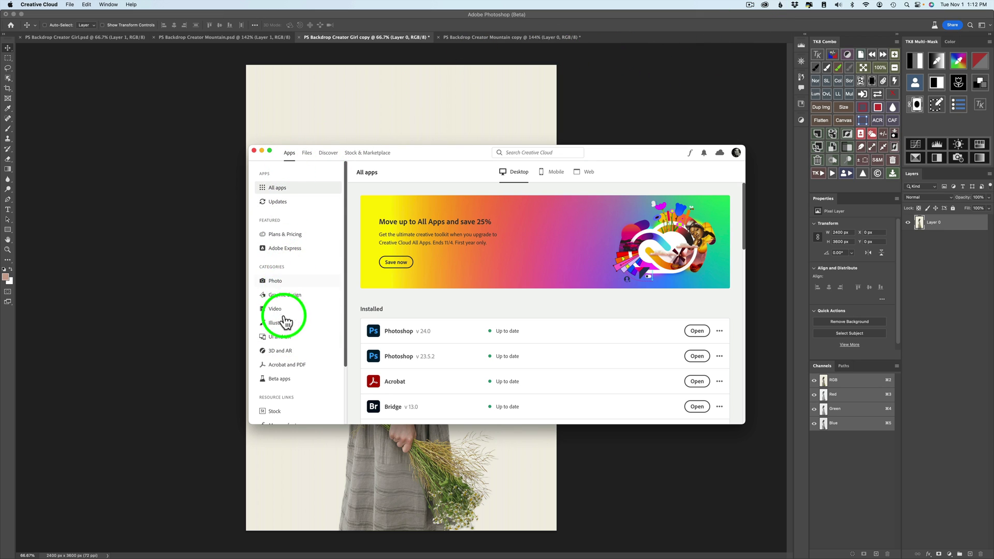
pyautogui.click(285, 379)
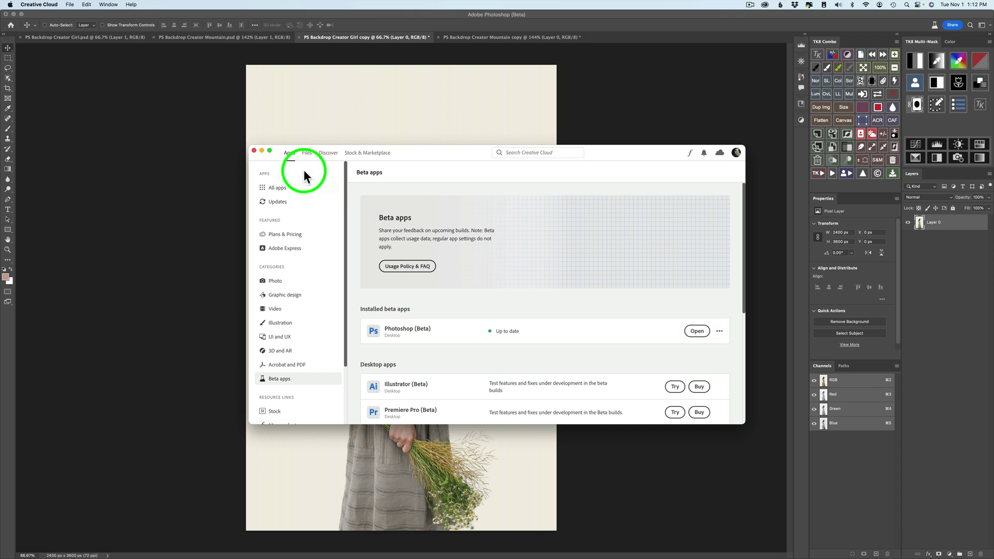
pyautogui.click(254, 151)
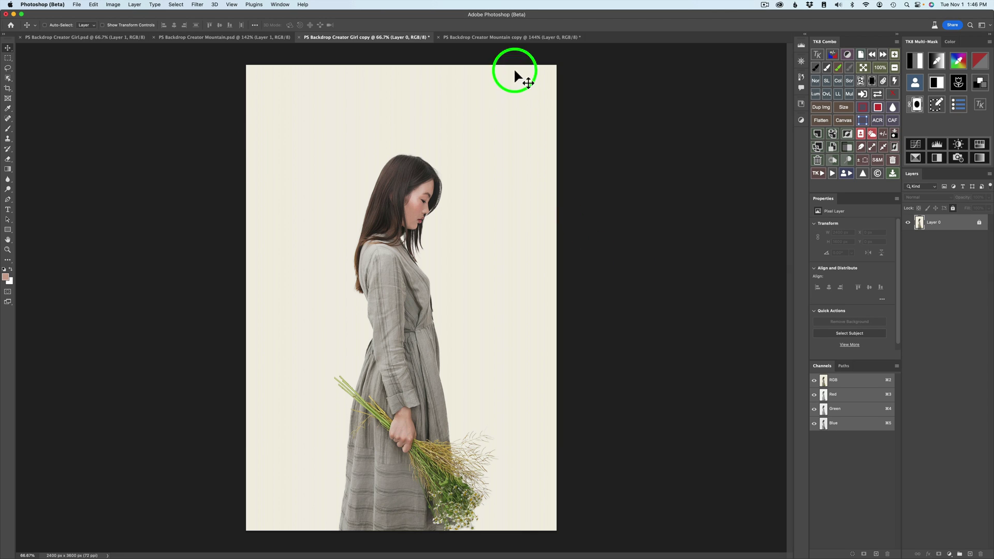
pyautogui.click(505, 37)
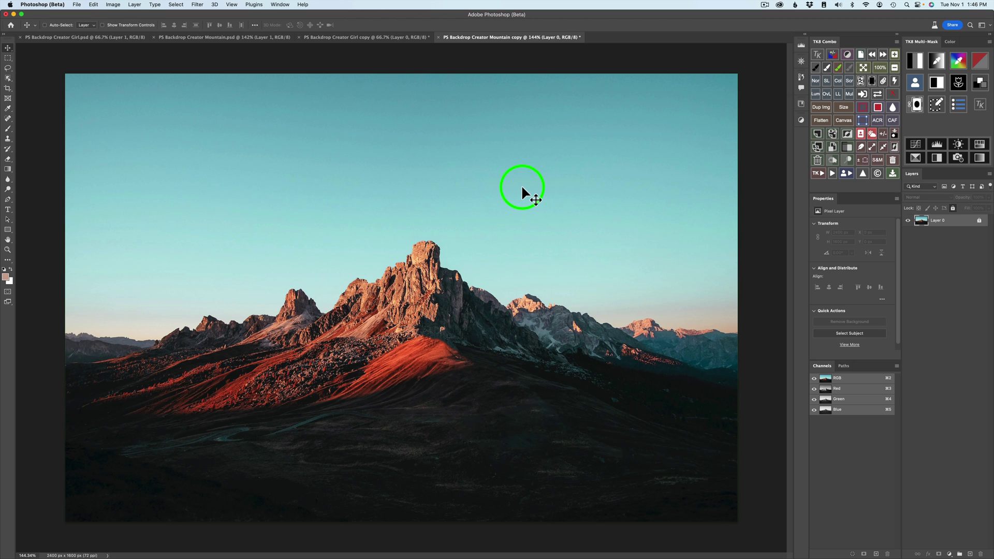
pyautogui.click(382, 38)
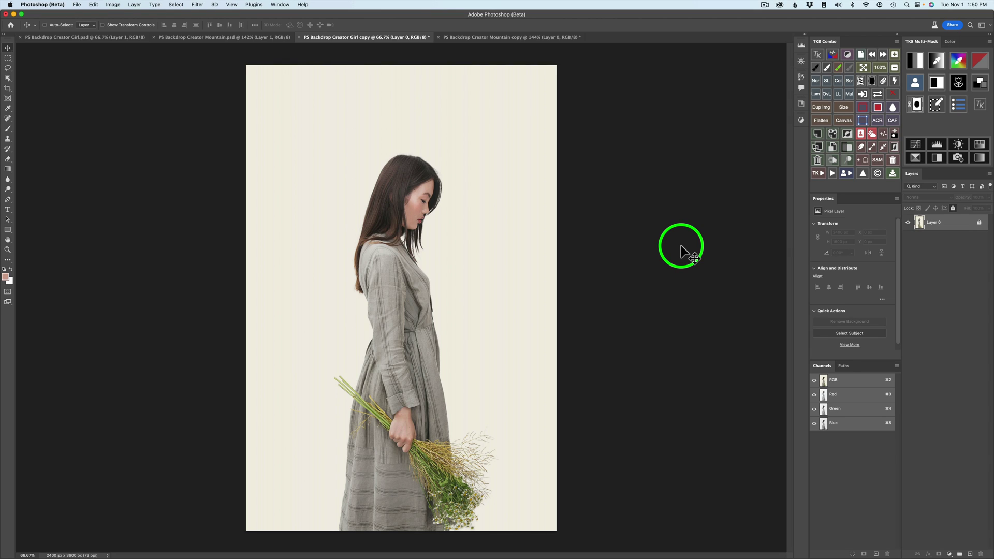
# Auto-select the woman with Select Subject and send the selection to Select and Mask
pyautogui.click(176, 5)
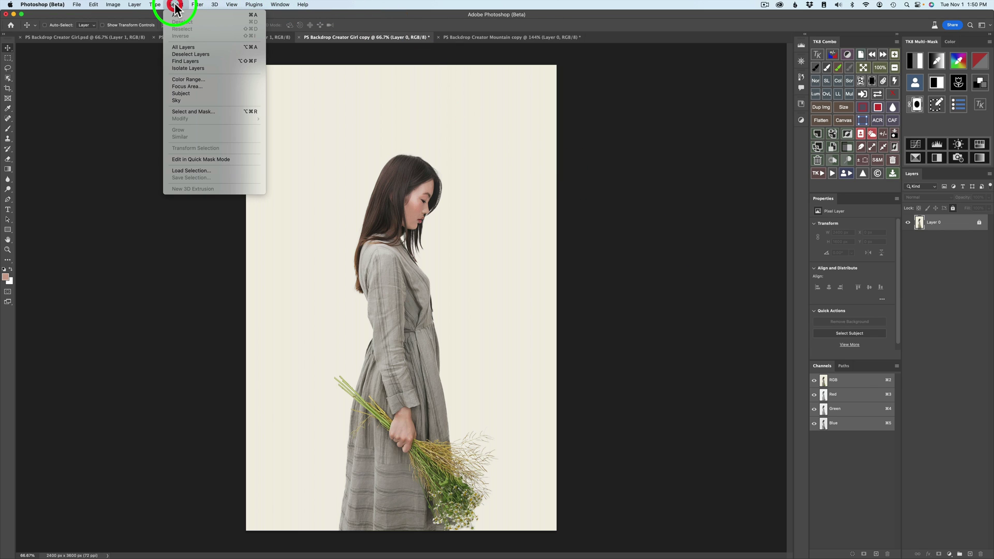
pyautogui.click(197, 94)
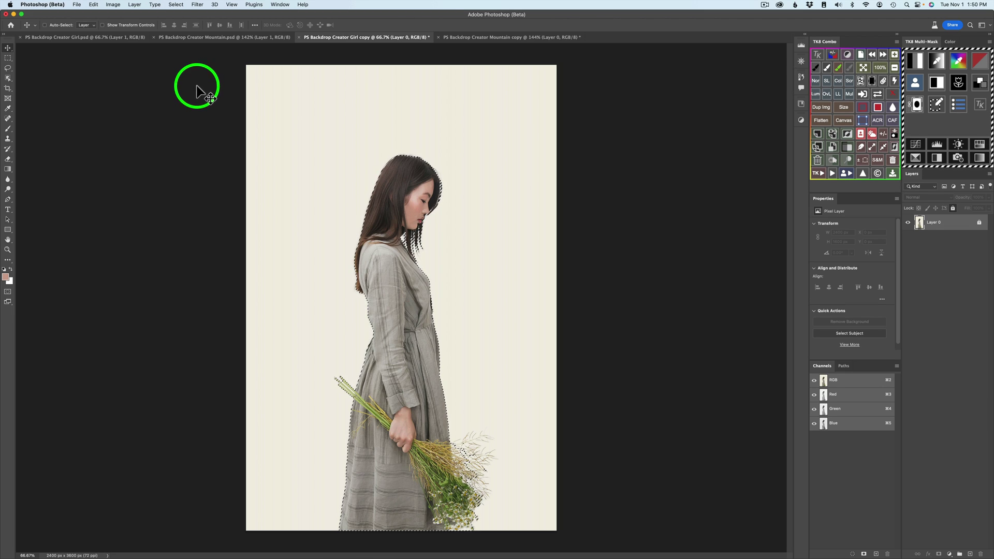
pyautogui.click(177, 5)
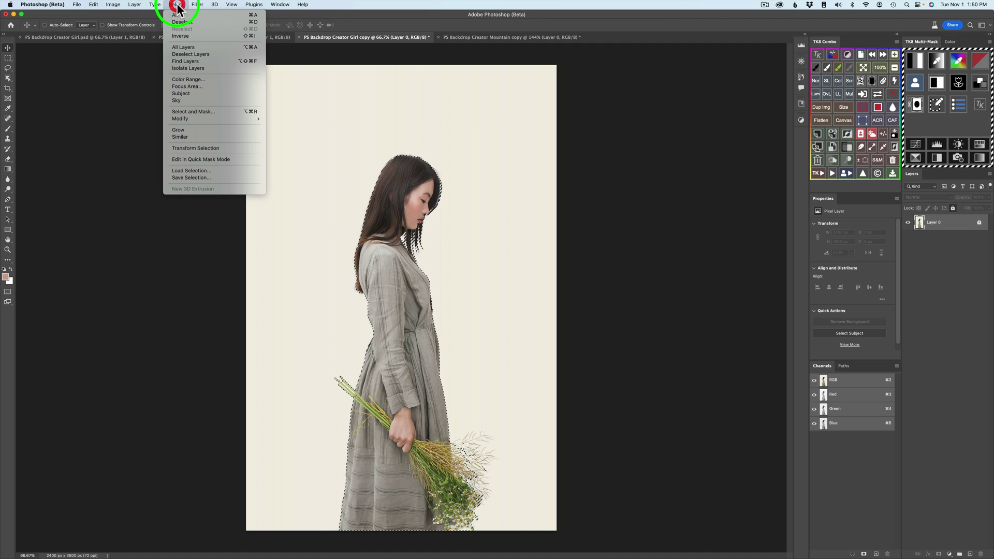
pyautogui.click(195, 112)
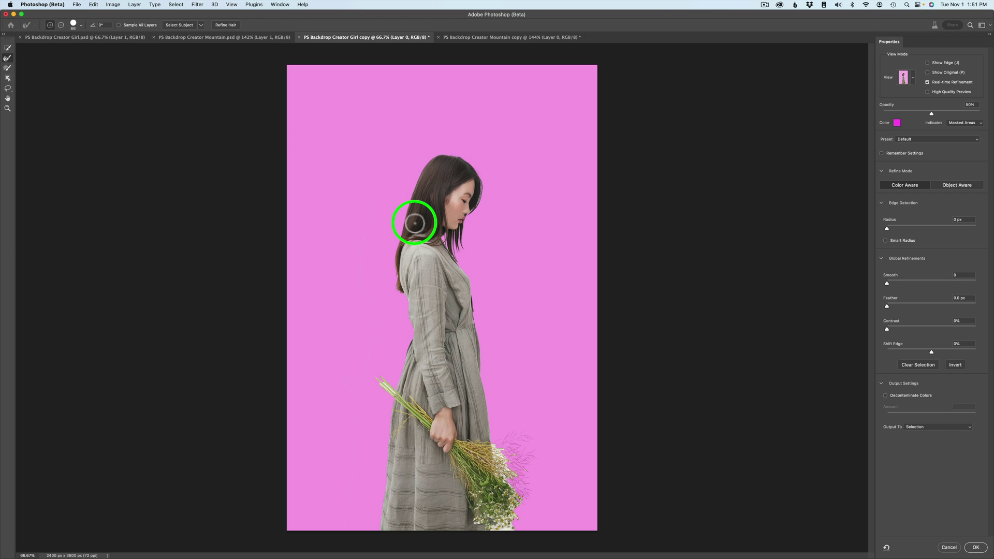
# Refine Hair, brush-refine the stem tip, bouquet flowers and hair ends, then apply with OK
pyautogui.click(229, 27)
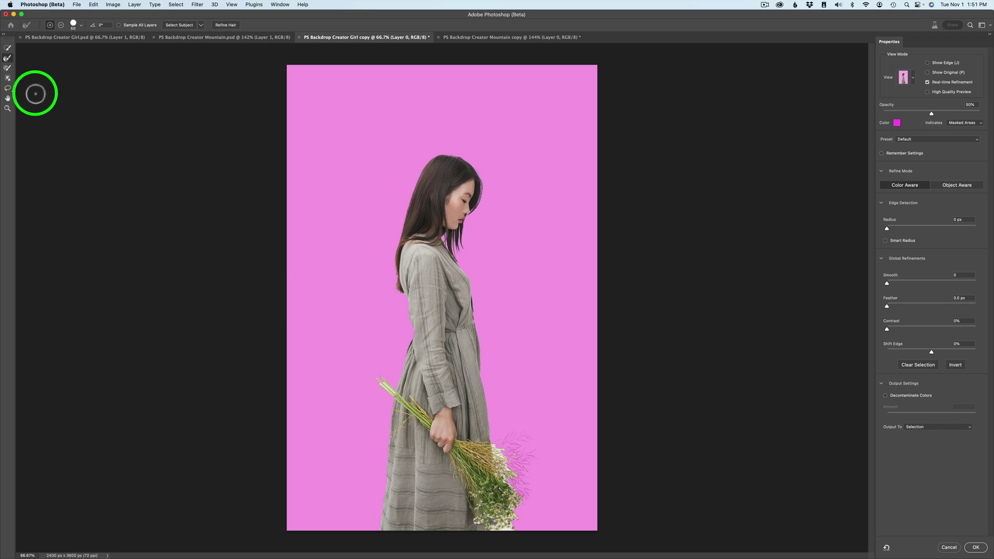
pyautogui.click(8, 58)
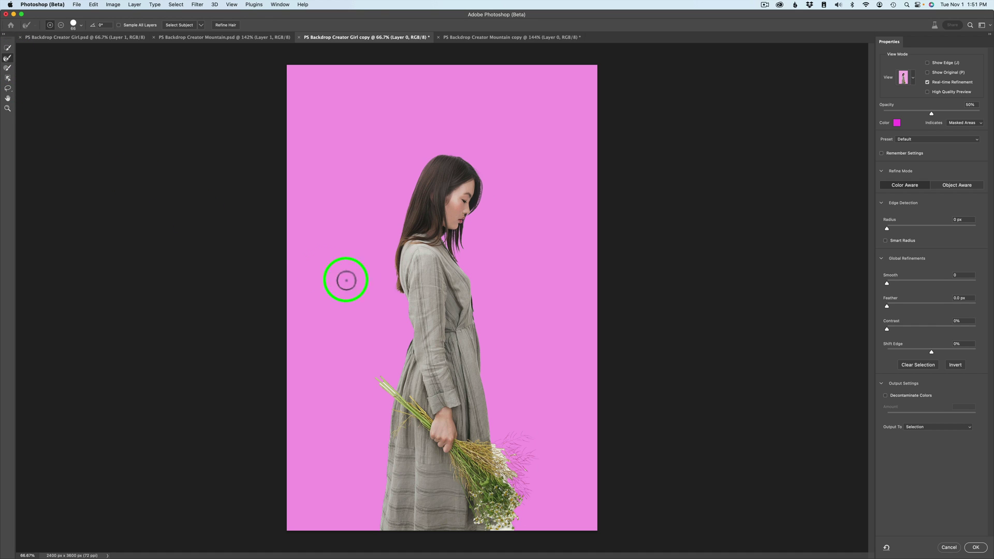
pyautogui.click(379, 379)
pyautogui.click(500, 444)
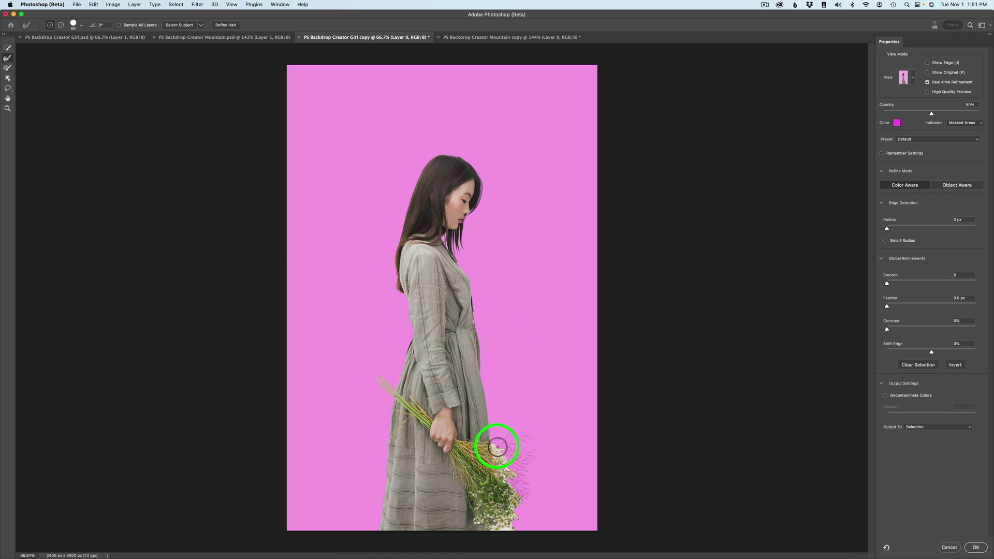
pyautogui.moveTo(499, 458)
pyautogui.mouseDown()
pyautogui.moveTo(526, 441)
pyautogui.moveTo(530, 464)
pyautogui.moveTo(496, 469)
pyautogui.moveTo(522, 498)
pyautogui.moveTo(514, 506)
pyautogui.moveTo(511, 489)
pyautogui.moveTo(527, 500)
pyautogui.moveTo(507, 533)
pyautogui.moveTo(497, 523)
pyautogui.moveTo(517, 522)
pyautogui.moveTo(528, 439)
pyautogui.mouseUp()
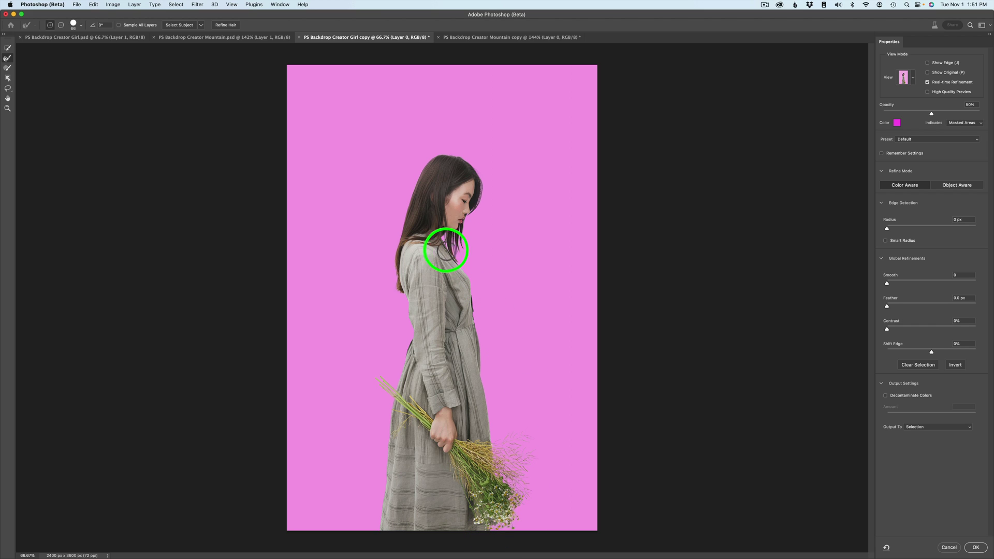
pyautogui.moveTo(435, 269)
pyautogui.mouseDown()
pyautogui.moveTo(478, 211)
pyautogui.moveTo(496, 244)
pyautogui.moveTo(564, 307)
pyautogui.mouseUp()
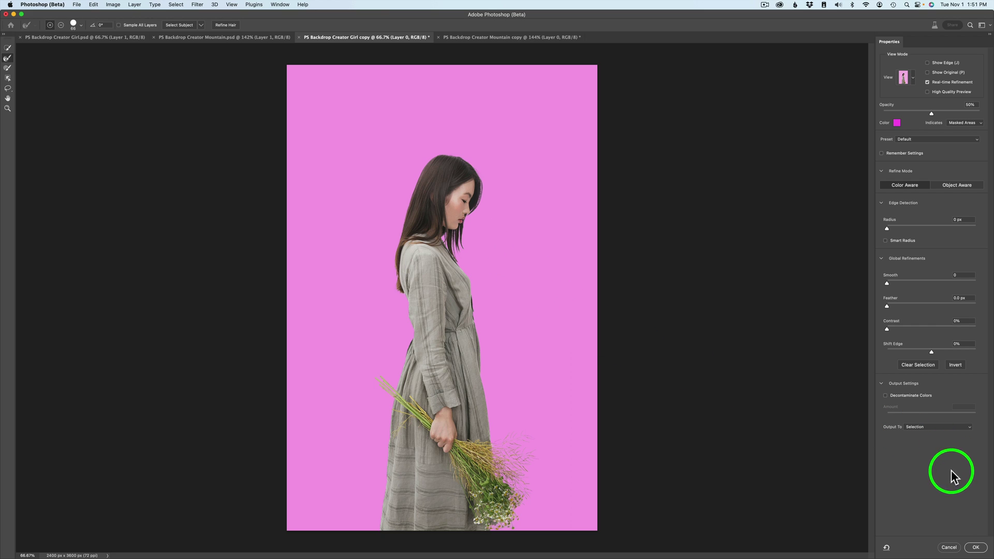
pyautogui.click(976, 547)
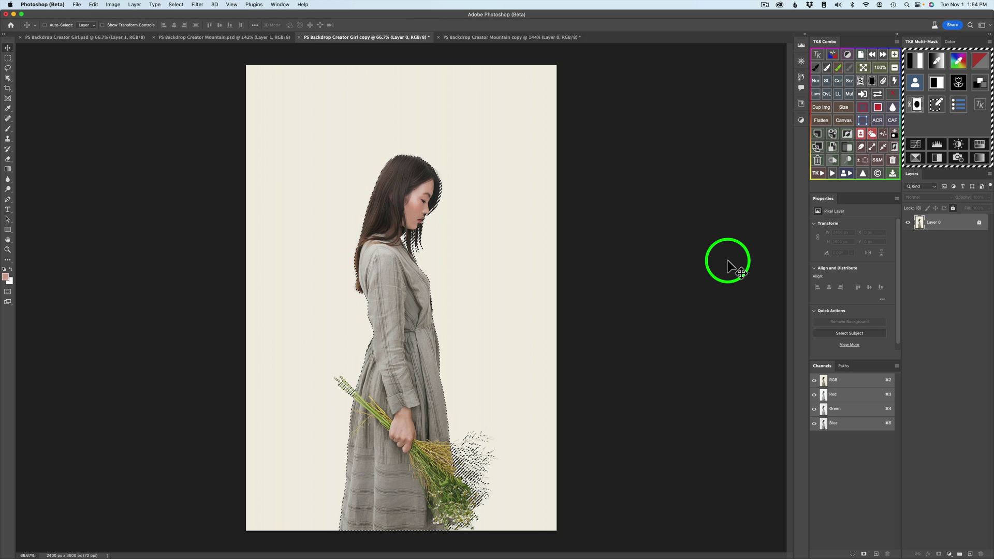
# Invert the selection to the background around the woman and unlock Layer 0
pyautogui.click(176, 4)
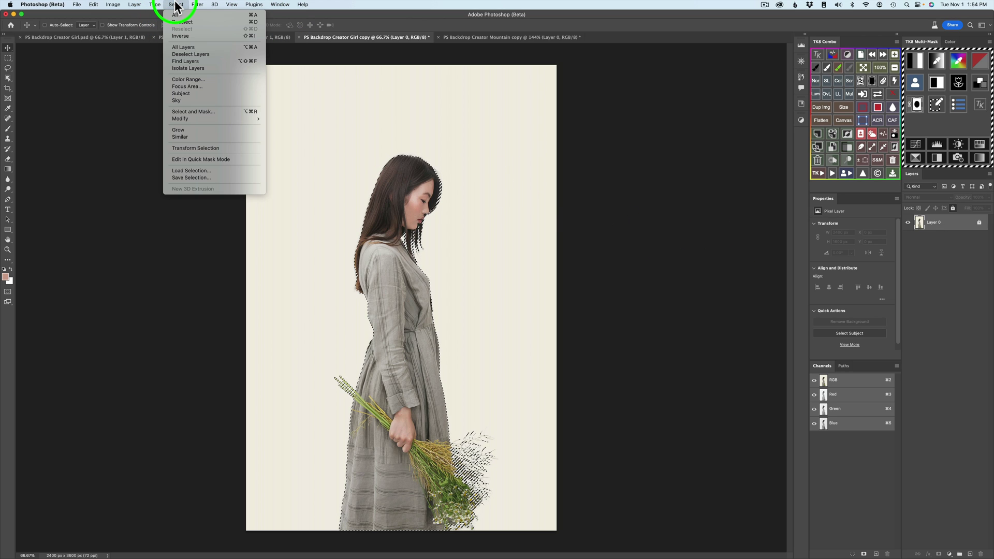
pyautogui.click(188, 36)
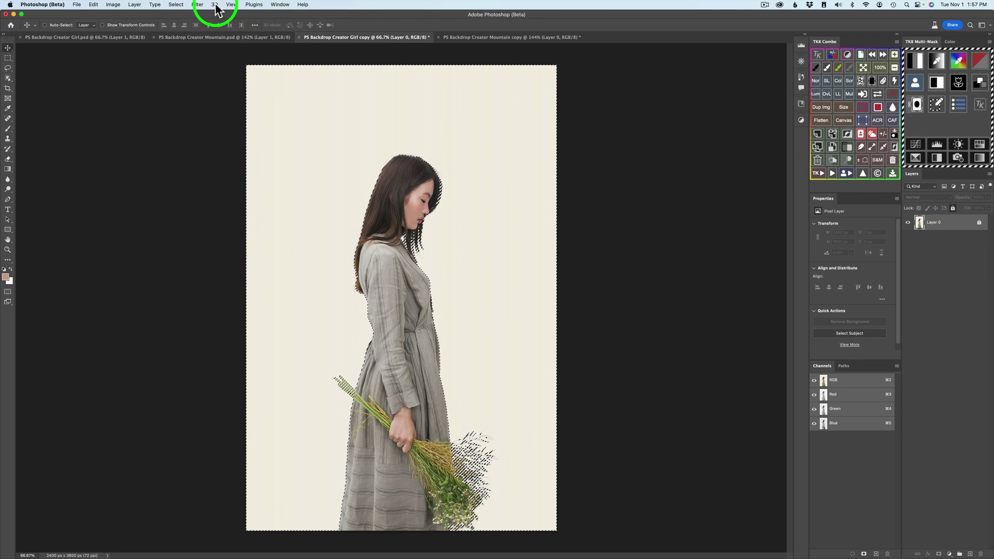
pyautogui.click(198, 5)
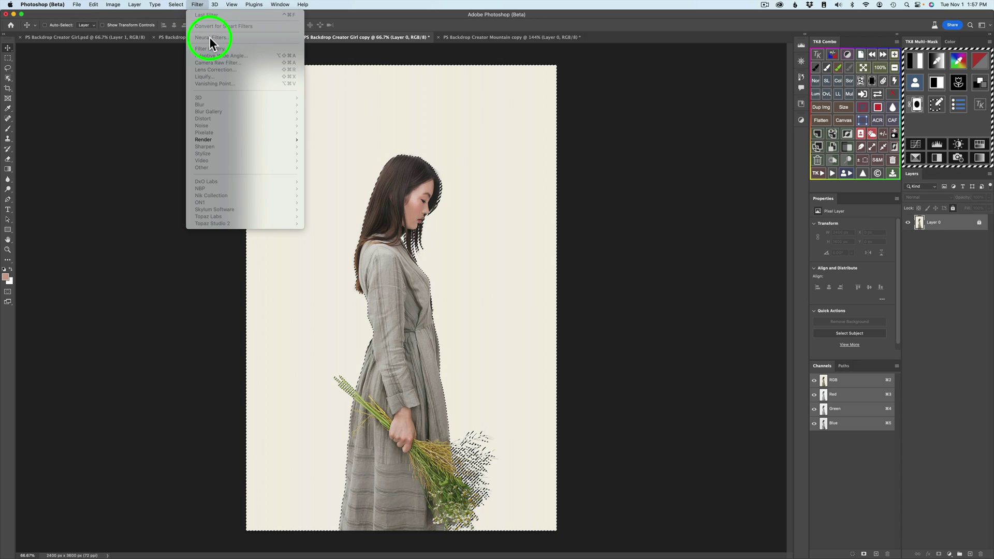
pyautogui.click(621, 111)
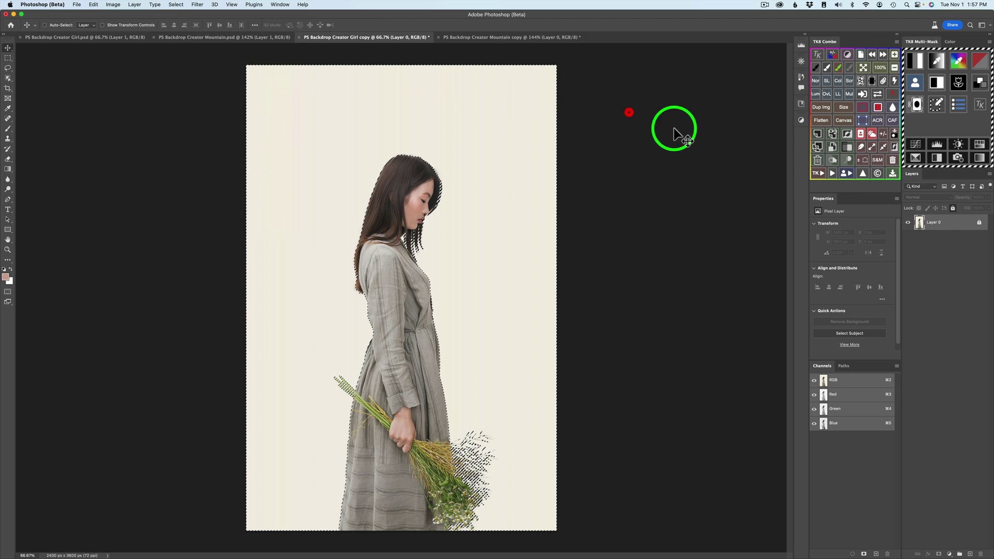
pyautogui.click(979, 223)
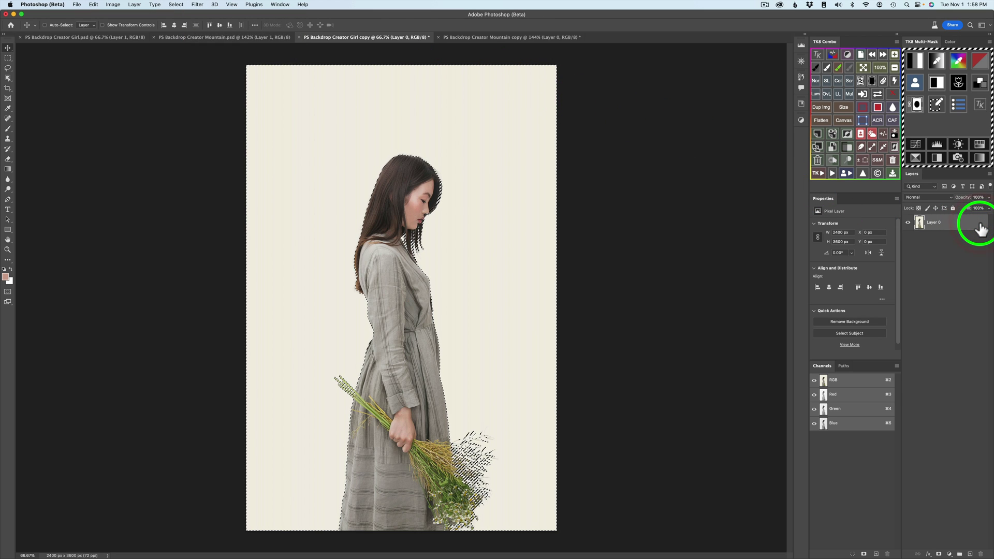
# Open Filter > Neural Filters to show the list of AI filters
pyautogui.click(197, 5)
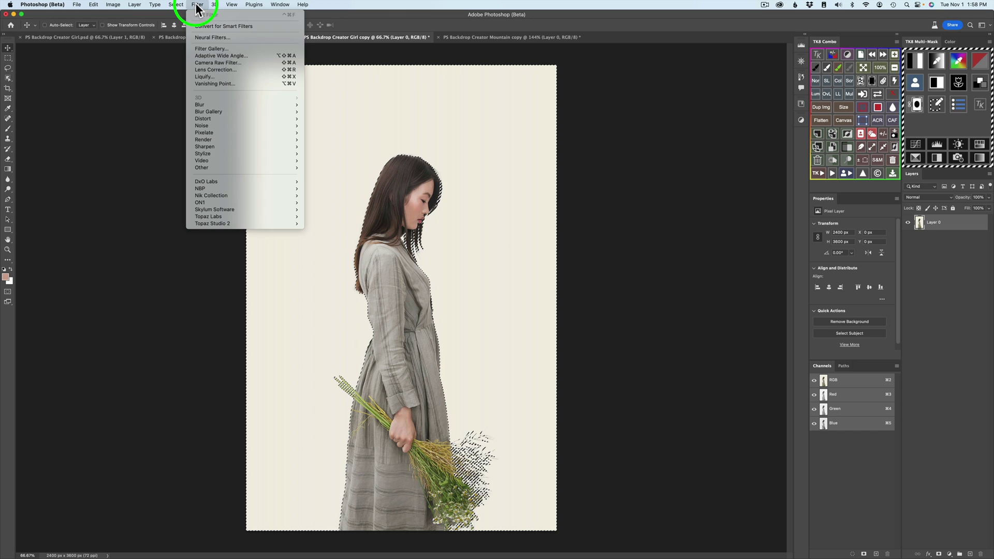
pyautogui.click(213, 38)
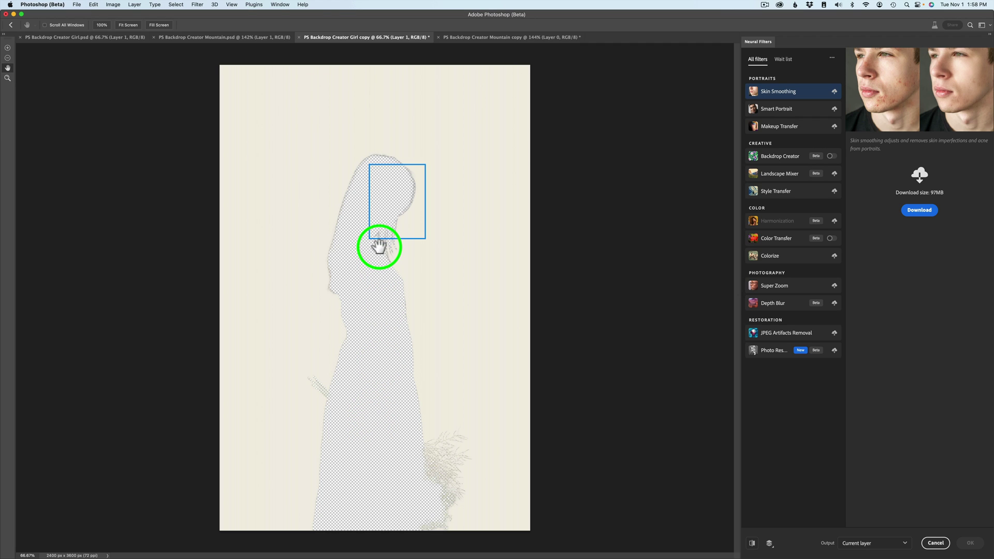
pyautogui.moveTo(780, 164)
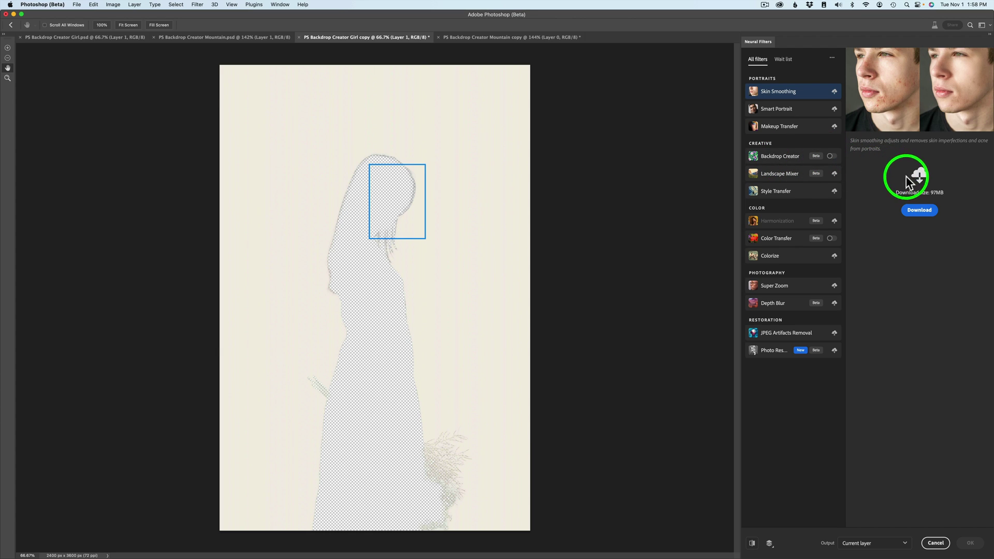
# Enable the Backdrop Creator neural filter and lower its Variety slider
pyautogui.click(830, 156)
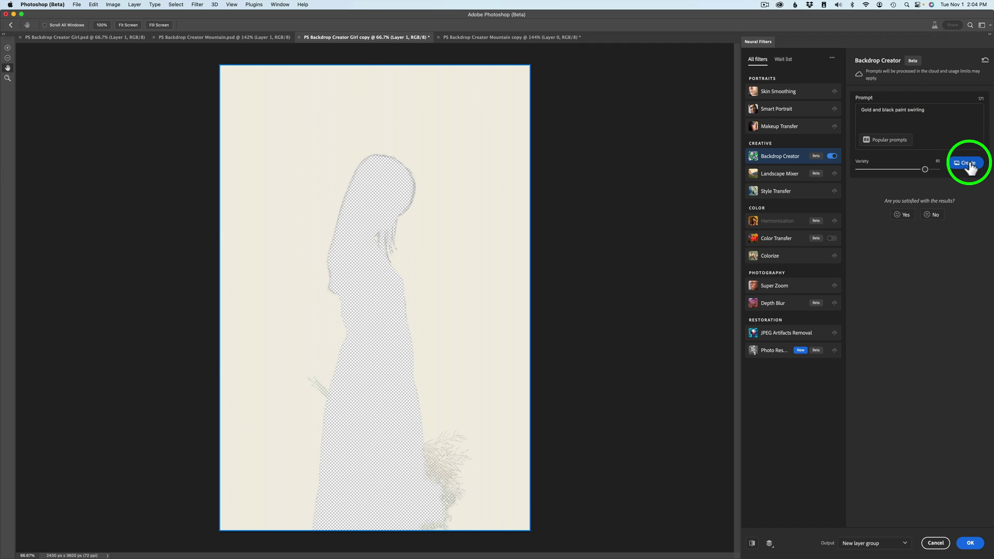
pyautogui.moveTo(924, 170); pyautogui.dragTo(904, 167)
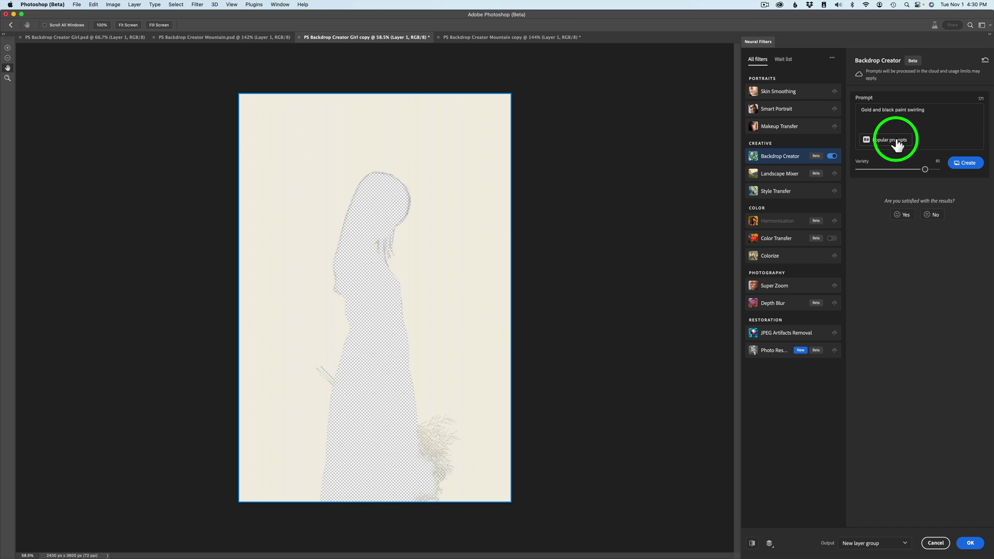
# Pick the 'Brushed steel or aluminum metal background' popular prompt and generate its previews
pyautogui.click(896, 144)
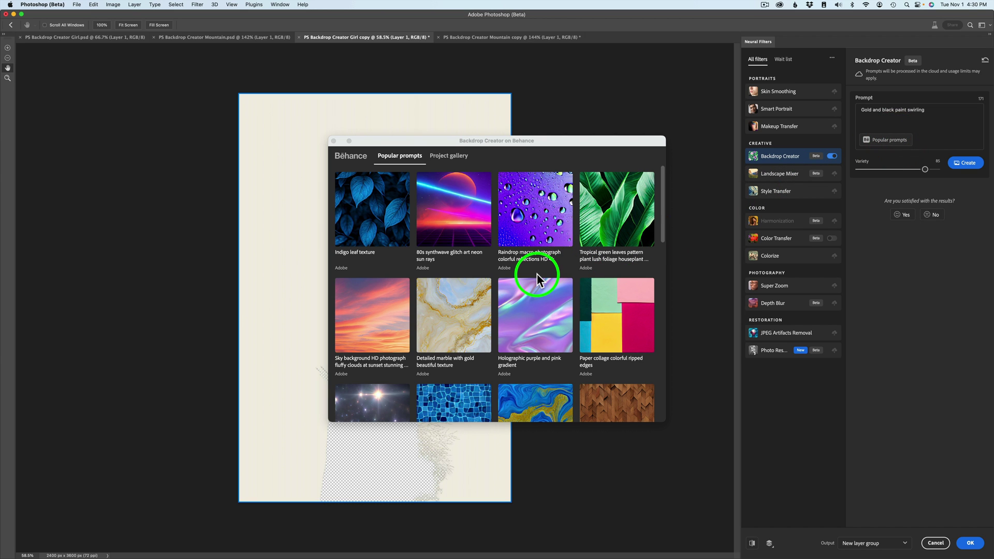
pyautogui.scroll(-5, 537, 278)
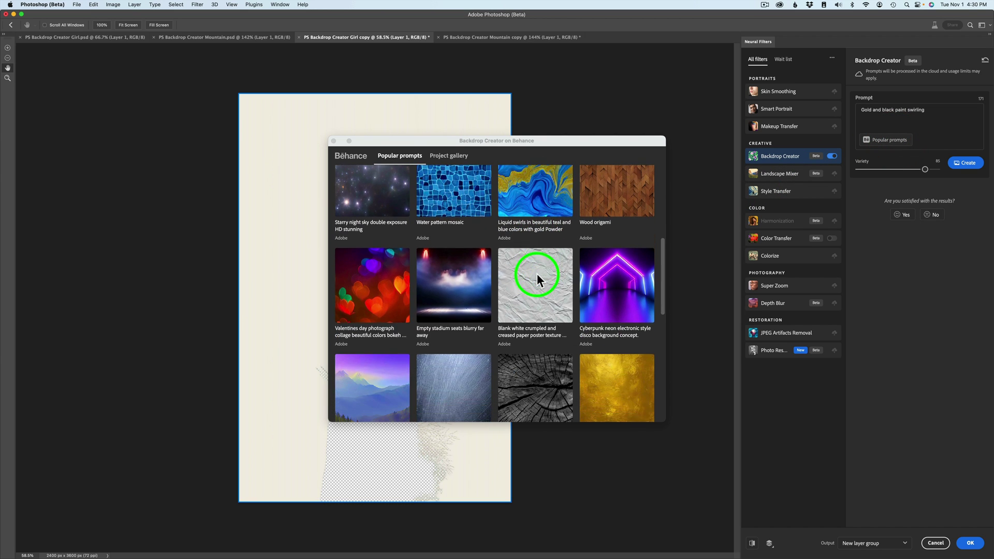
pyautogui.scroll(-3, 537, 279)
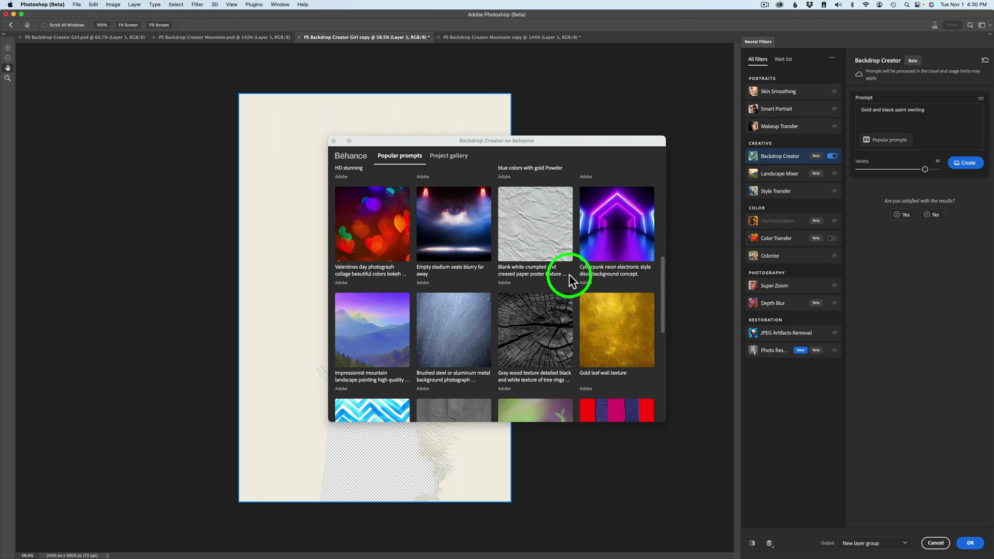
pyautogui.moveTo(470, 317)
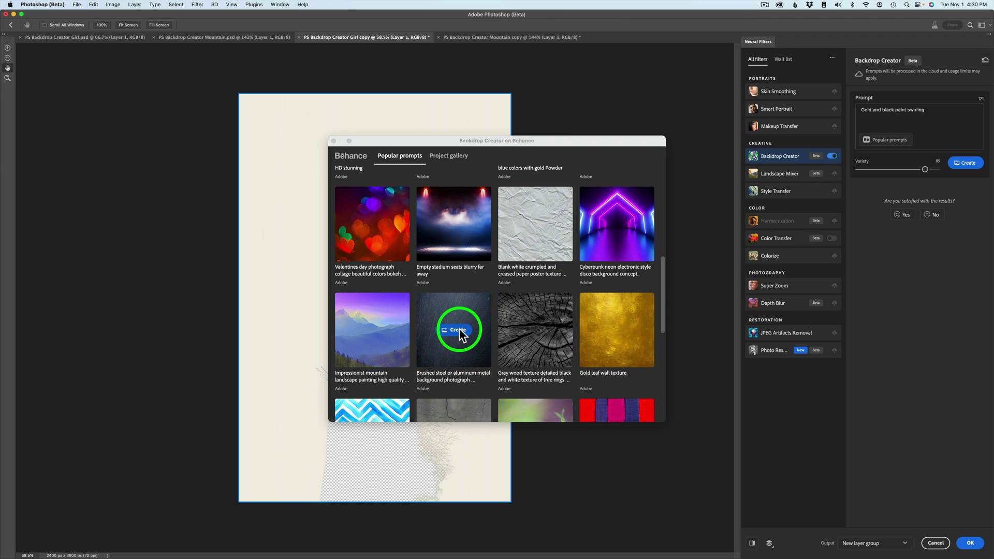
pyautogui.click(458, 331)
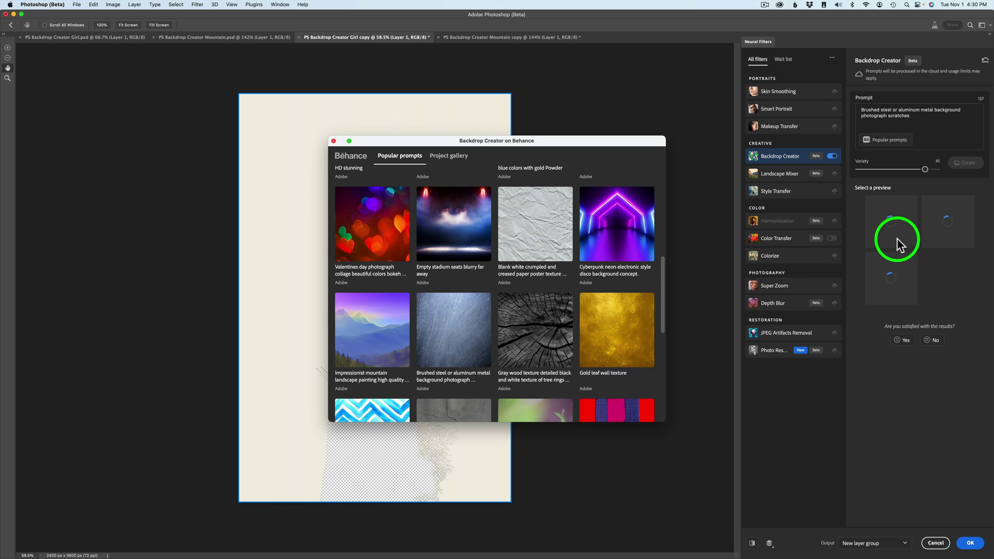
# Try each of the three brushed-metal previews, ending on the grey rain-streaked one
pyautogui.click(333, 139)
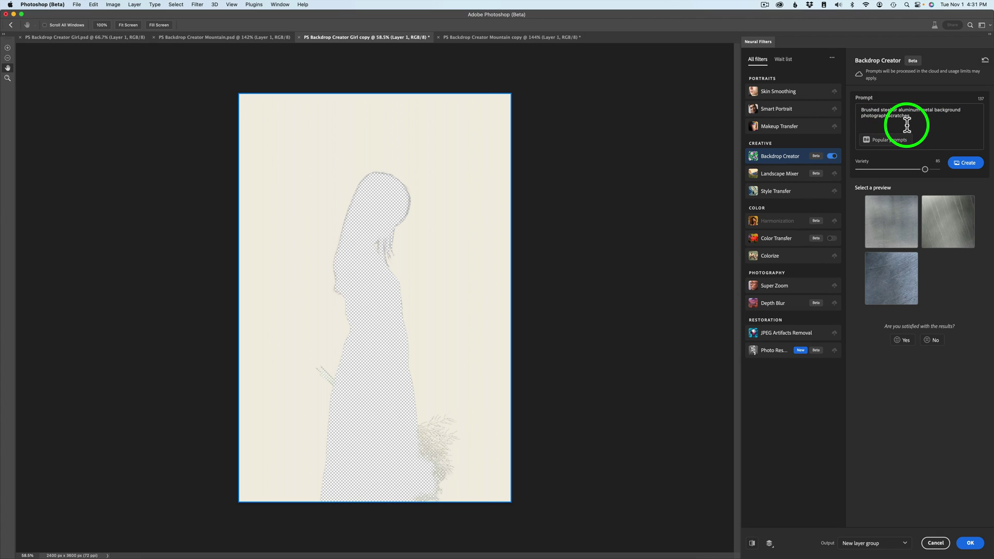
pyautogui.click(891, 222)
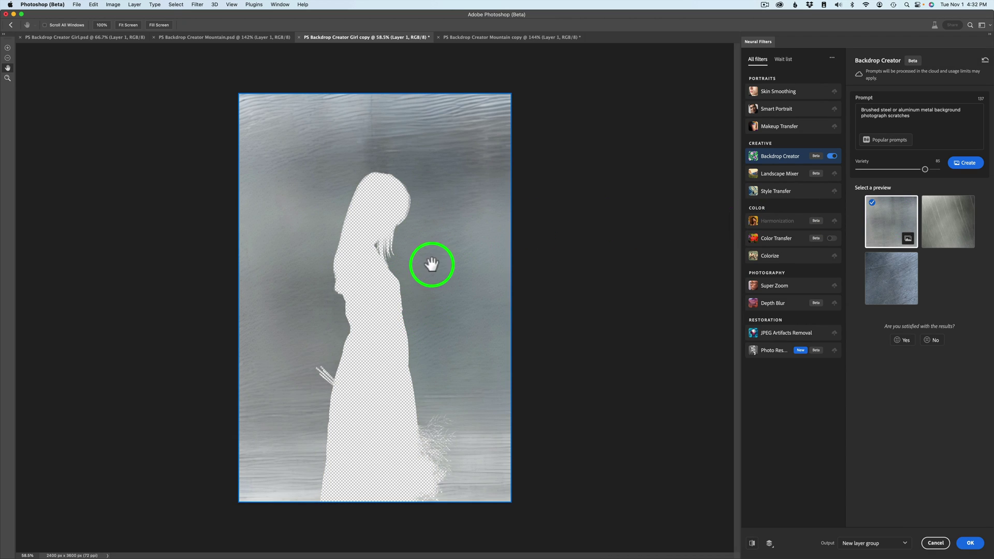
pyautogui.click(951, 217)
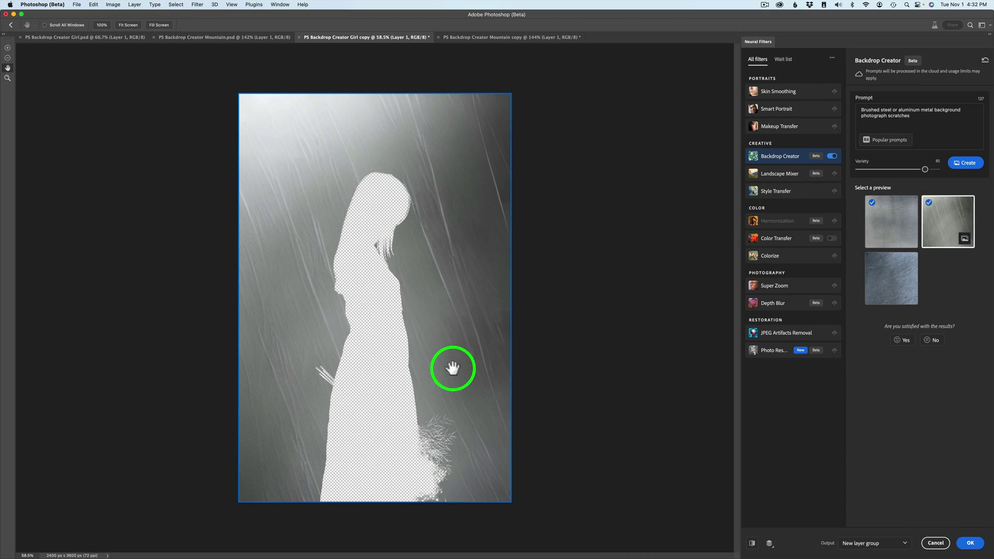
pyautogui.click(887, 269)
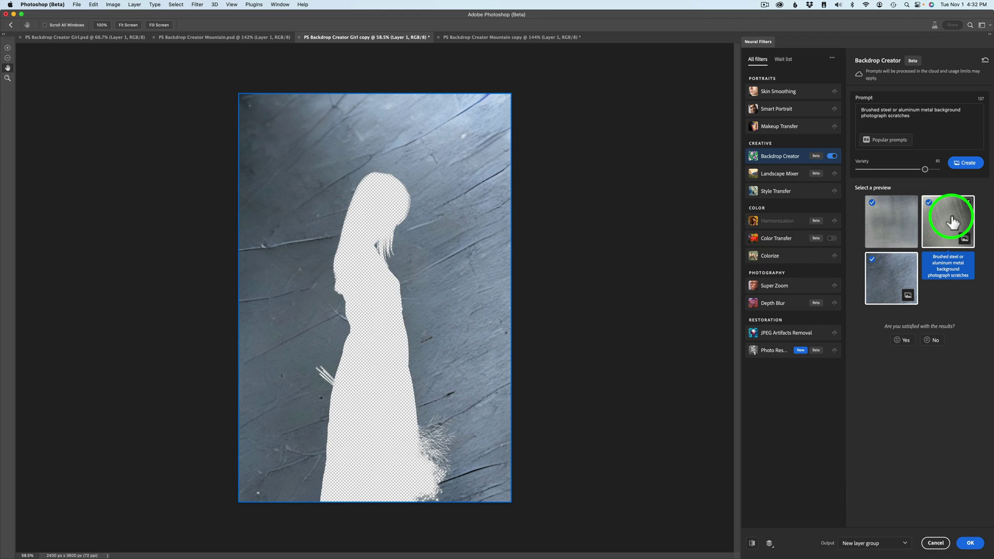
pyautogui.click(953, 221)
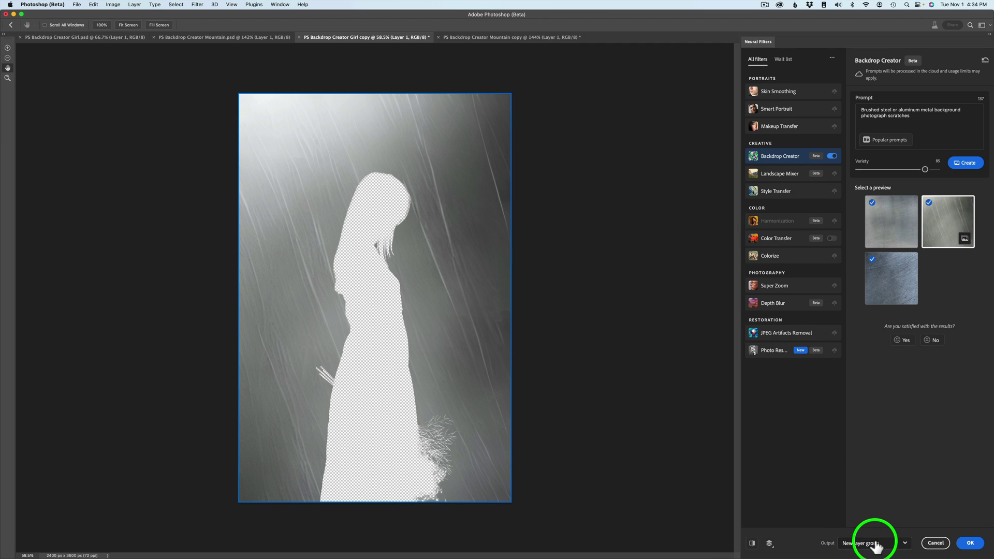
# Keep Output on New layer group and delete the third and first brushed-metal previews
pyautogui.click(903, 543)
pyautogui.click(888, 505)
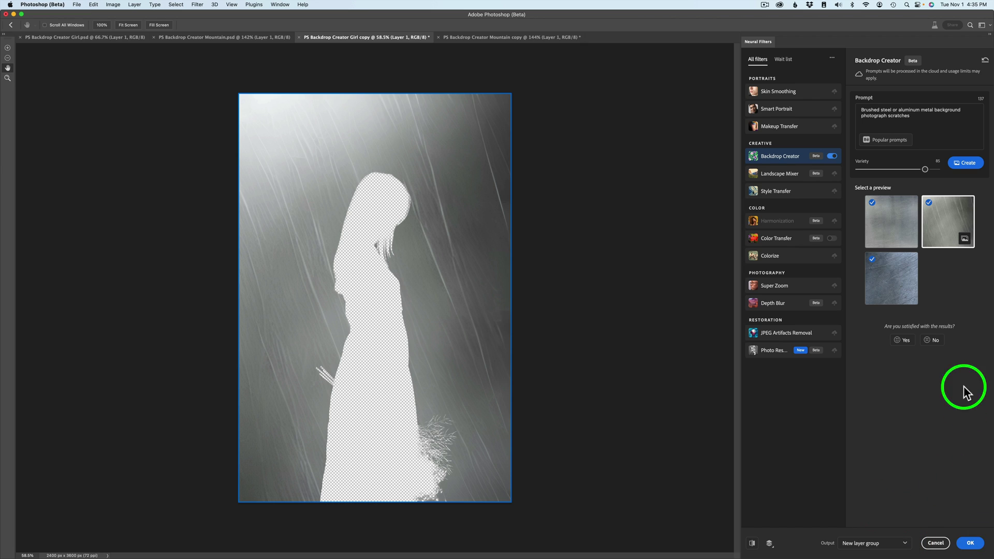
pyautogui.moveTo(888, 254)
pyautogui.moveTo(894, 273)
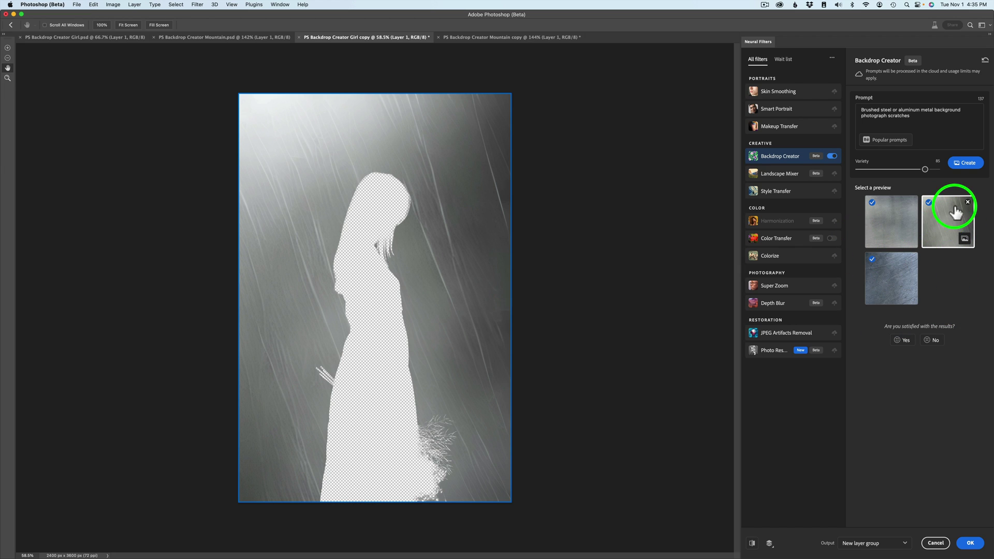
pyautogui.moveTo(949, 222)
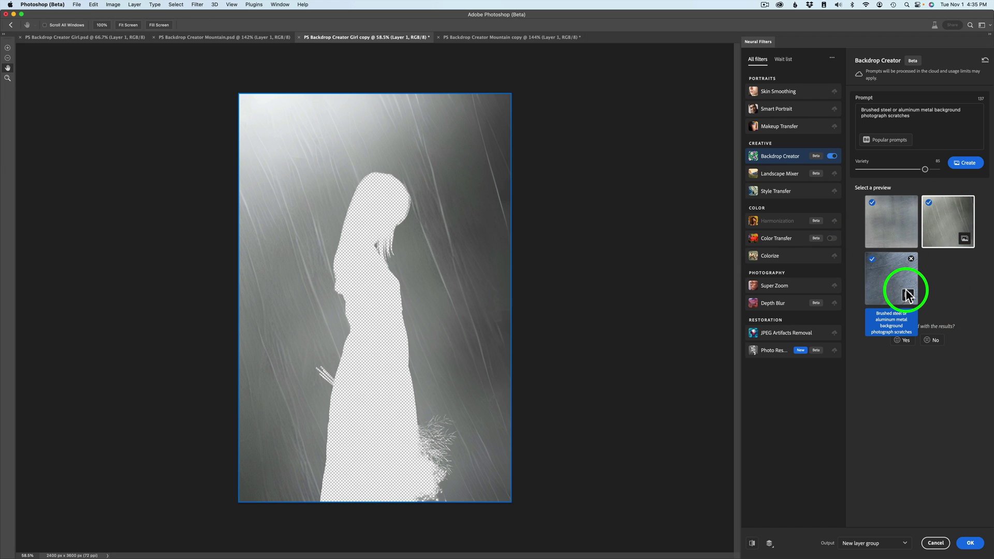
pyautogui.click(910, 258)
pyautogui.moveTo(964, 239)
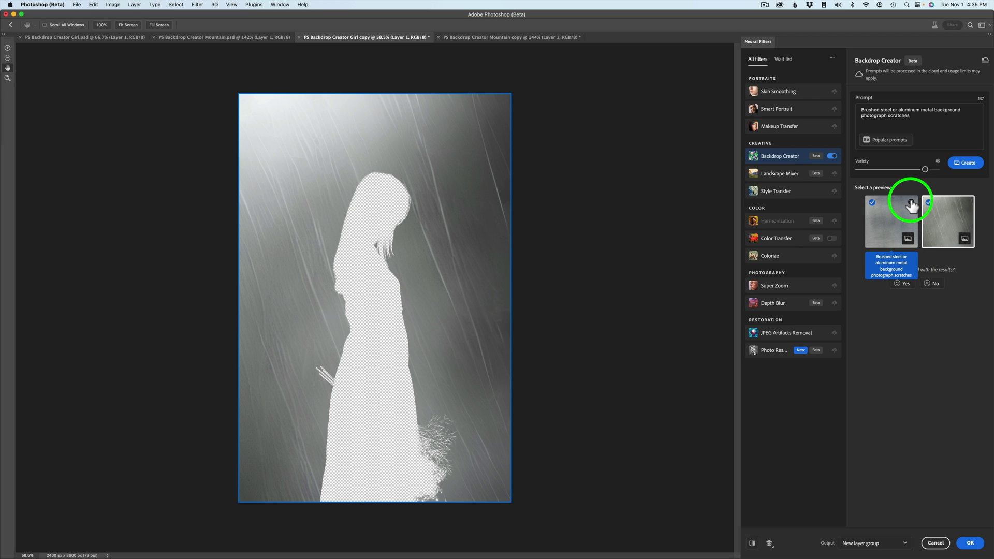
pyautogui.click(910, 202)
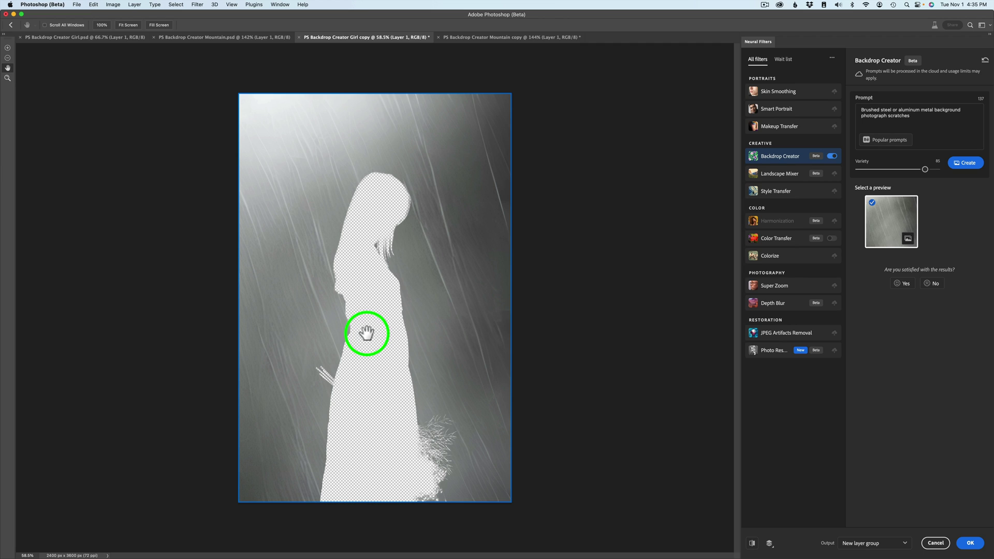
# Generate 'bokeh photograph pastel color' backdrops, request more like them, and apply the purple-teal one
pyautogui.tripleClick(861, 106)
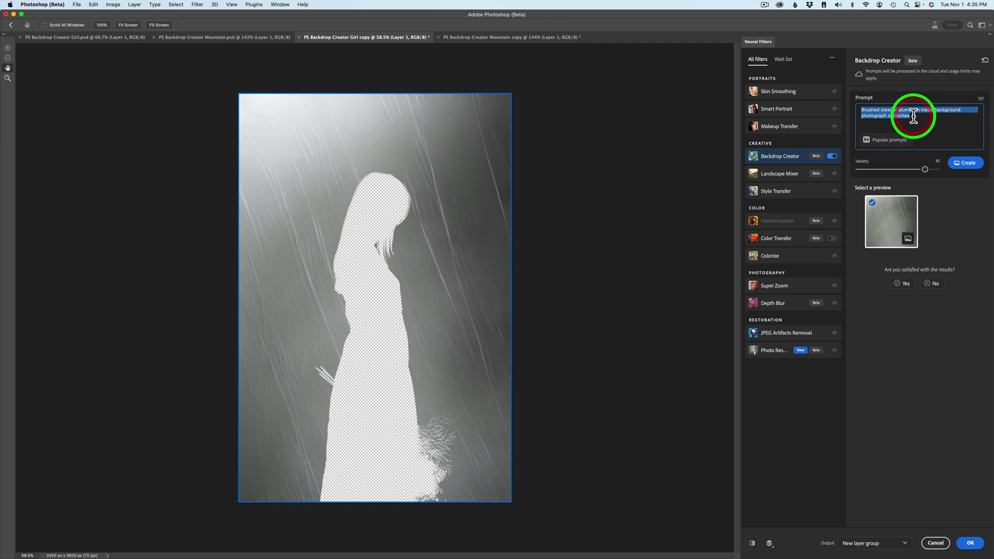
pyautogui.write('bokeh photgraph p')
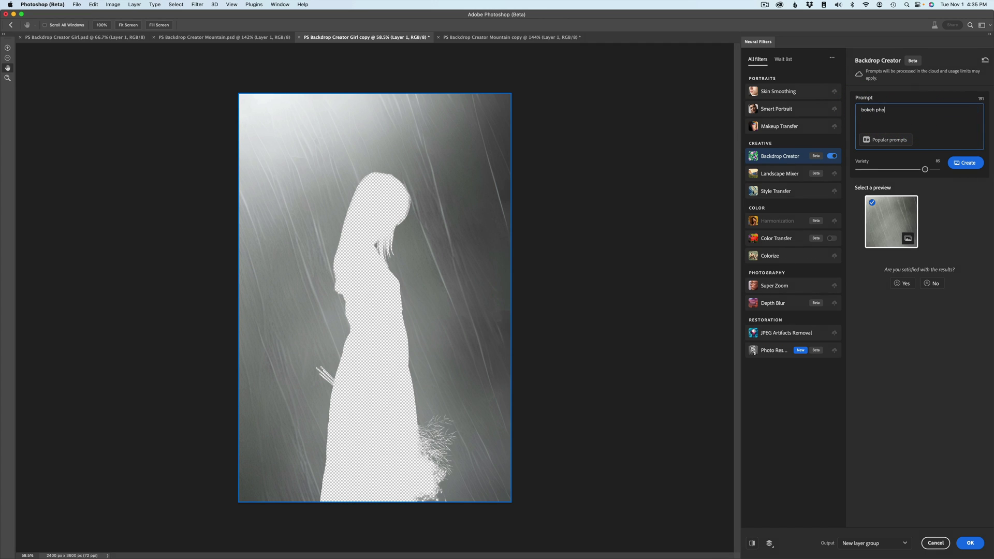
pyautogui.write('astel color')
pyautogui.click(968, 163)
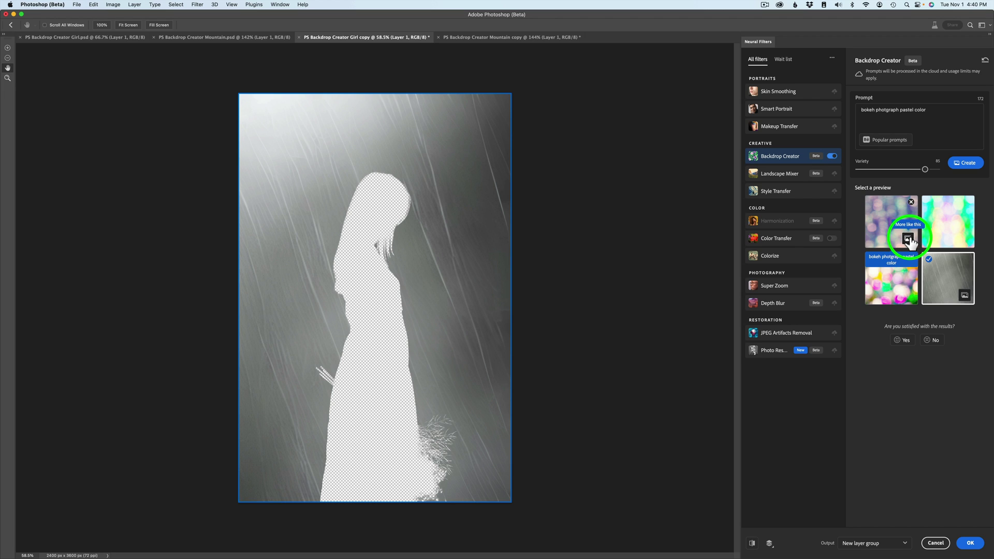
pyautogui.click(907, 238)
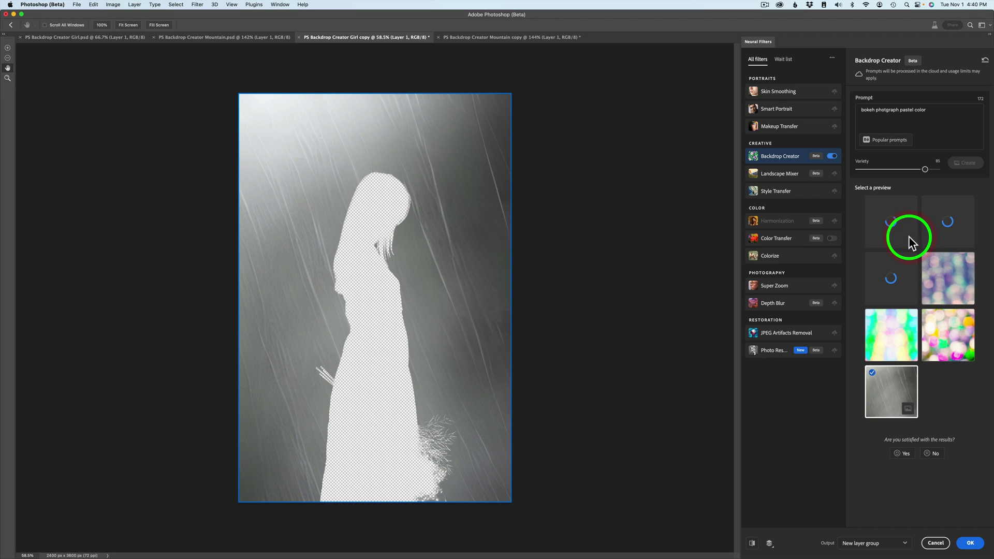
pyautogui.moveTo(947, 275)
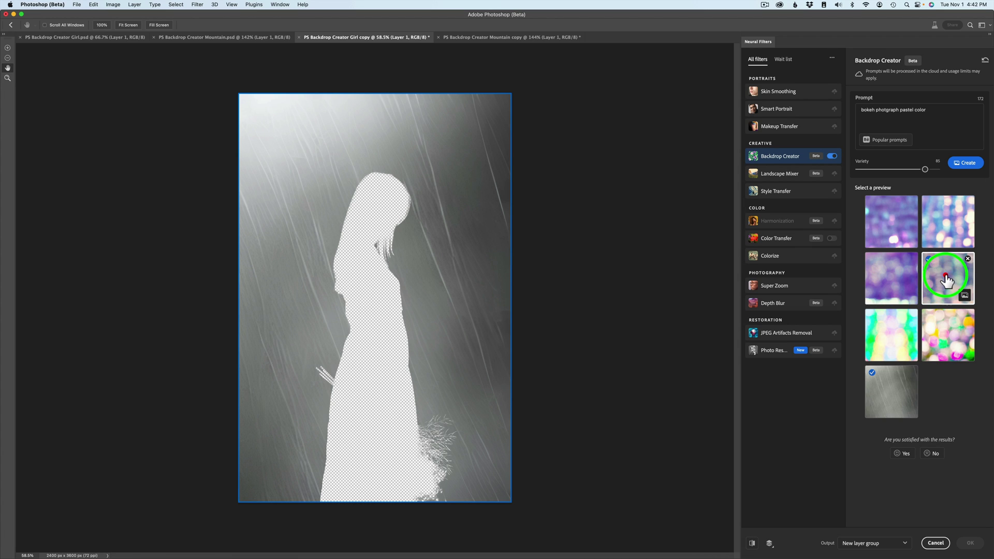
pyautogui.click(946, 280)
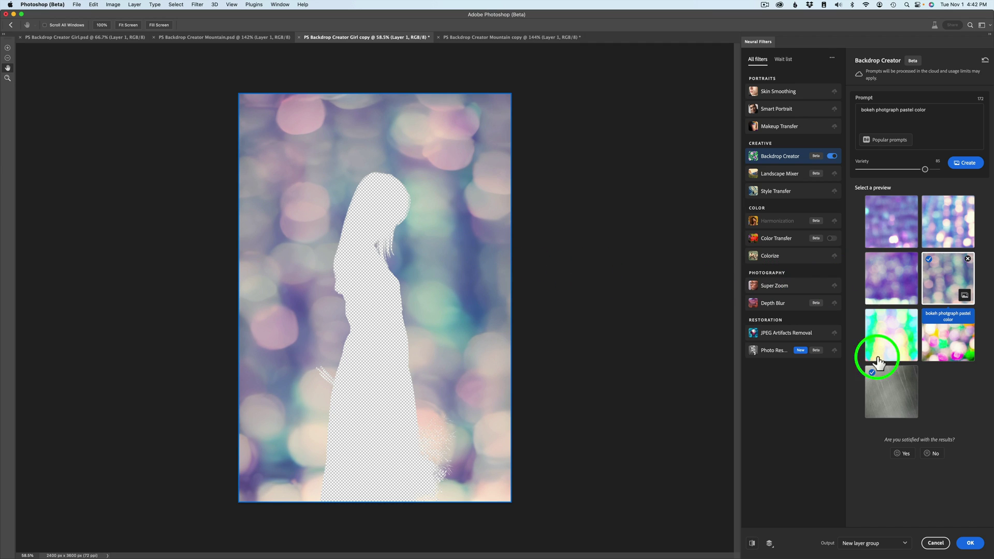
# Apply the bokeh backdrop, mask the Neural Filter Group, toggle it to compare, and select the bokeh layer
pyautogui.click(965, 541)
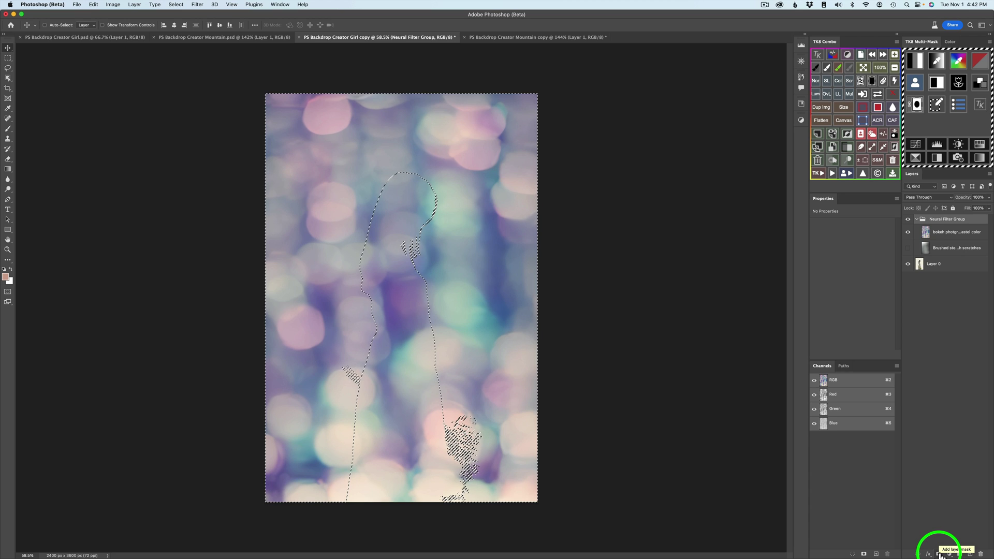
pyautogui.click(941, 555)
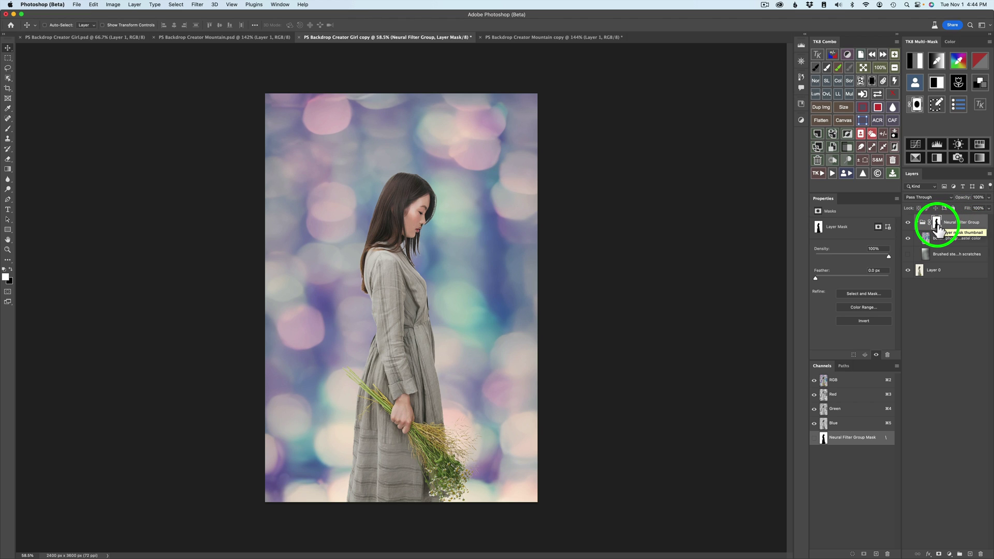
pyautogui.click(908, 224)
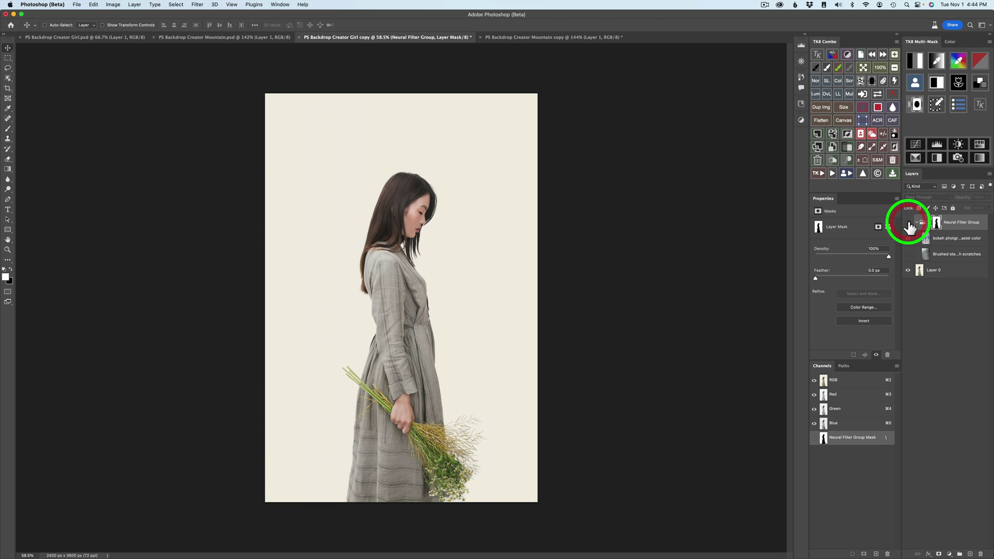
pyautogui.click(908, 223)
pyautogui.click(912, 239)
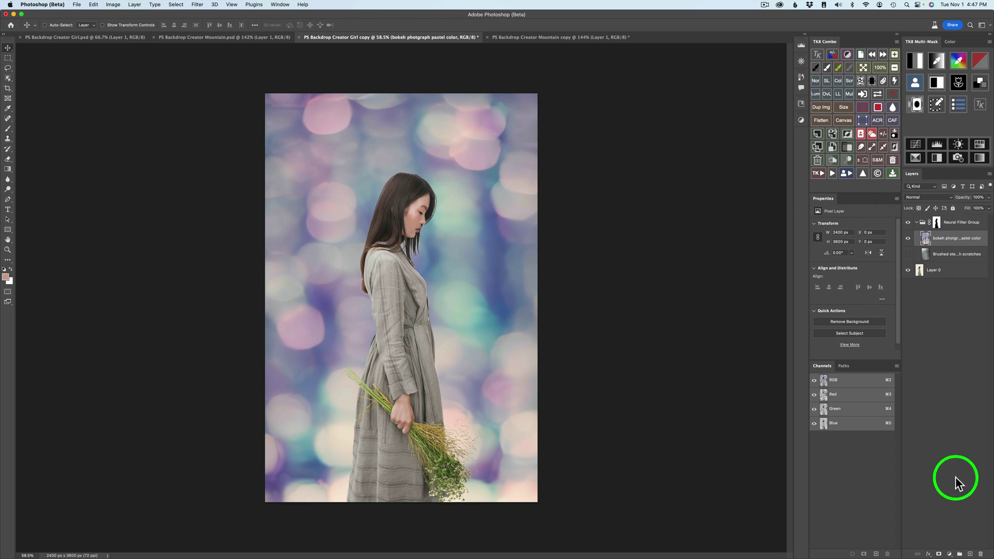
# Add a Levels adjustment in the backdrop group with midtones raised to 1.18, then begin raising the brushed-steel layer
pyautogui.click(950, 554)
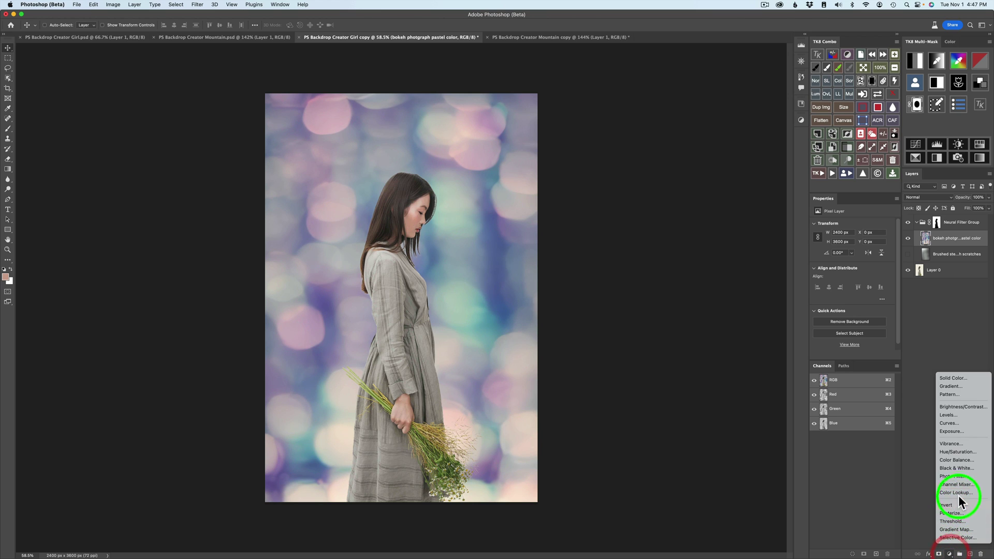
pyautogui.click(948, 415)
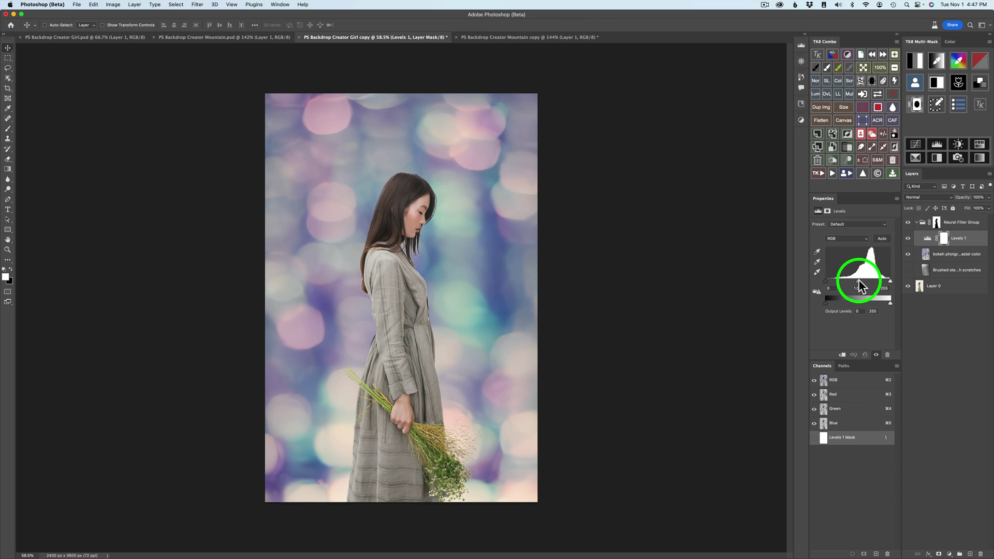
pyautogui.moveTo(858, 281); pyautogui.dragTo(853, 281)
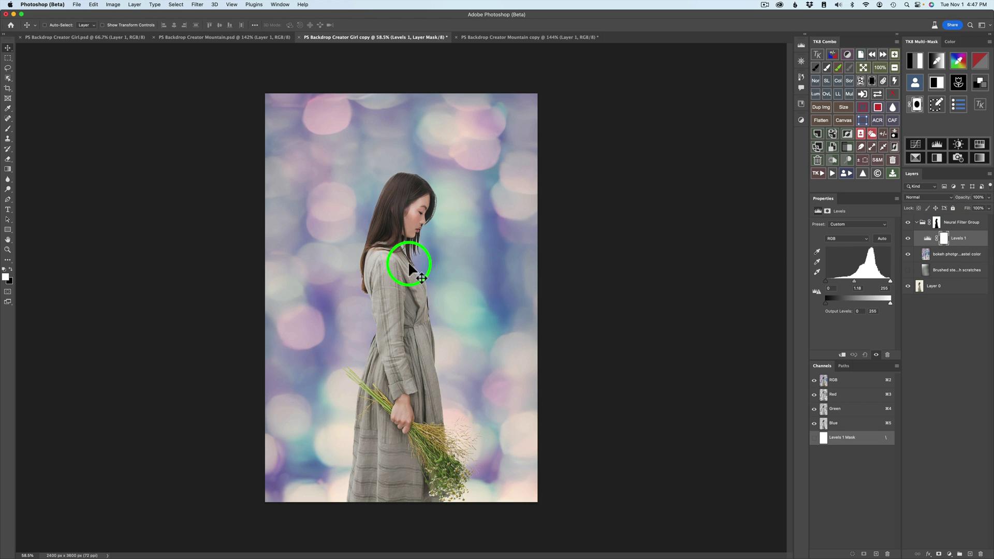
pyautogui.moveTo(929, 294)
pyautogui.mouseDown()
pyautogui.moveTo(925, 262)
pyautogui.moveTo(927, 277)
pyautogui.mouseUp()
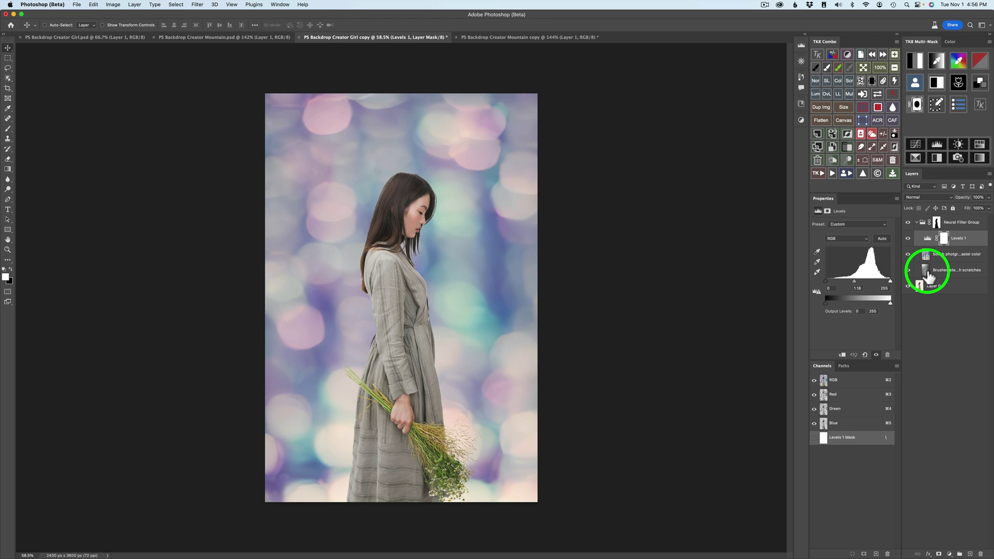
# Place the brushed-steel layer above Levels 1, preview lower opacity, then restore it to 100%
pyautogui.moveTo(928, 276)
pyautogui.mouseDown()
pyautogui.moveTo(927, 228)
pyautogui.moveTo(931, 236)
pyautogui.mouseUp()
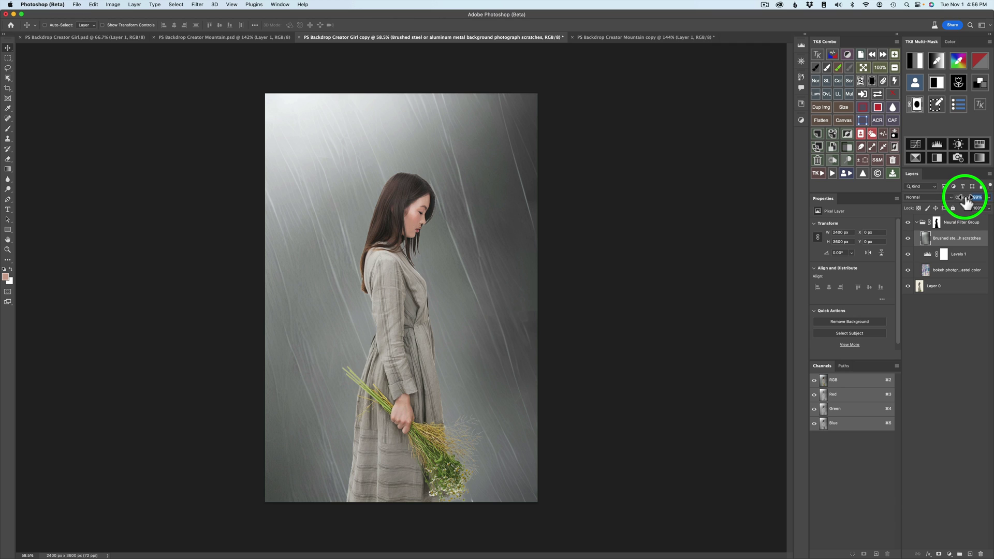
pyautogui.moveTo(965, 203); pyautogui.dragTo(944, 203)
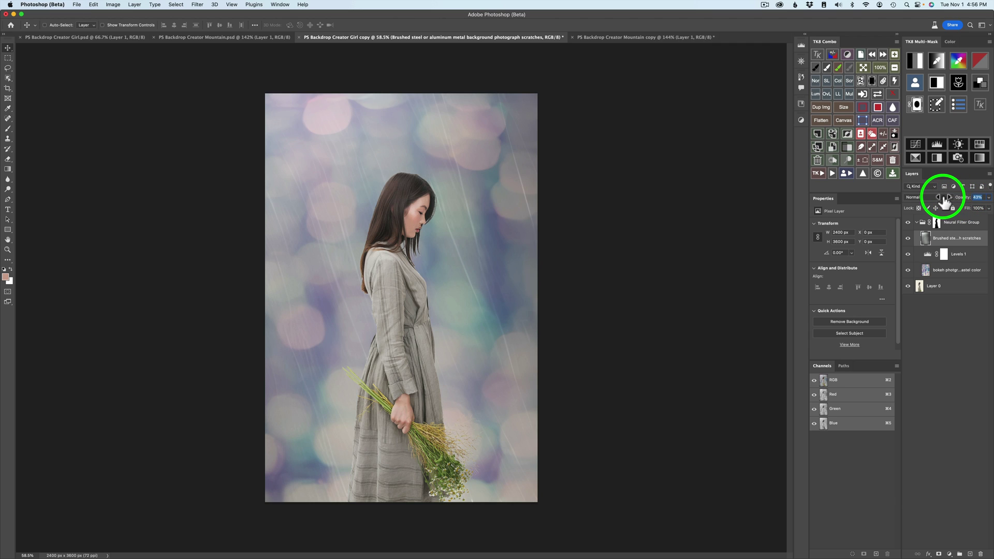
pyautogui.moveTo(944, 203); pyautogui.dragTo(990, 203)
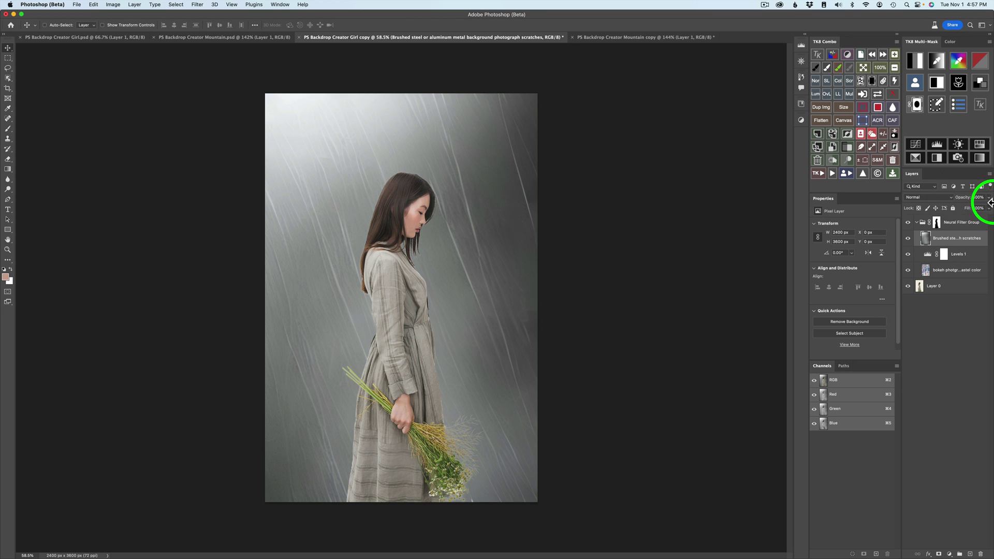
# Blend the brushed-steel layer in Soft Light at 91% opacity, comparing with it and the group hidden
pyautogui.click(949, 195)
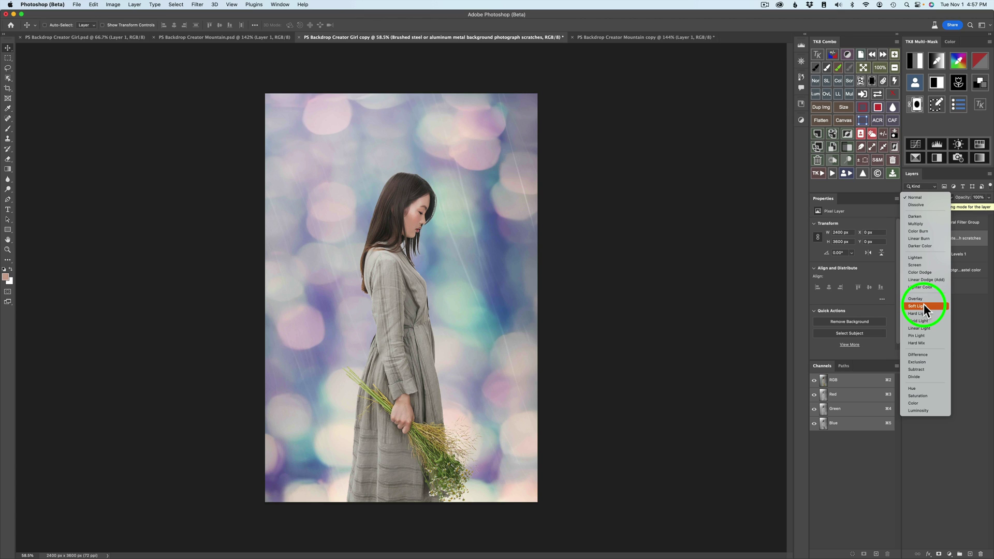
pyautogui.click(923, 305)
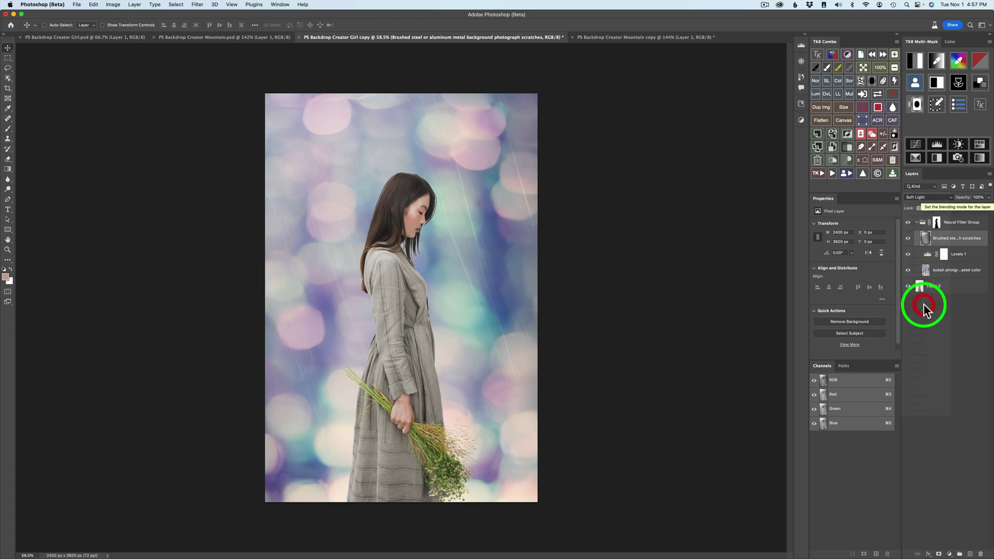
pyautogui.click(908, 239)
pyautogui.click(908, 239)
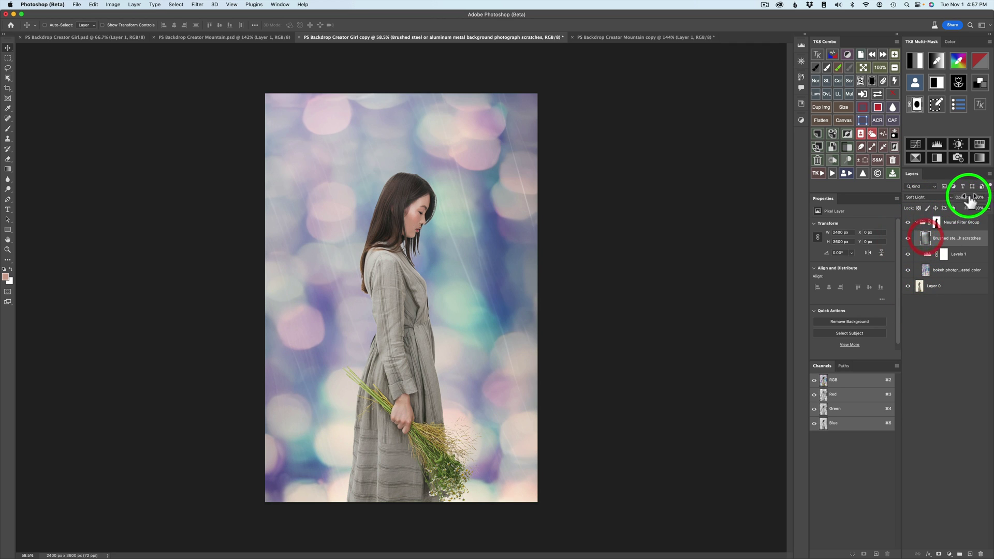
pyautogui.moveTo(966, 201); pyautogui.dragTo(989, 200)
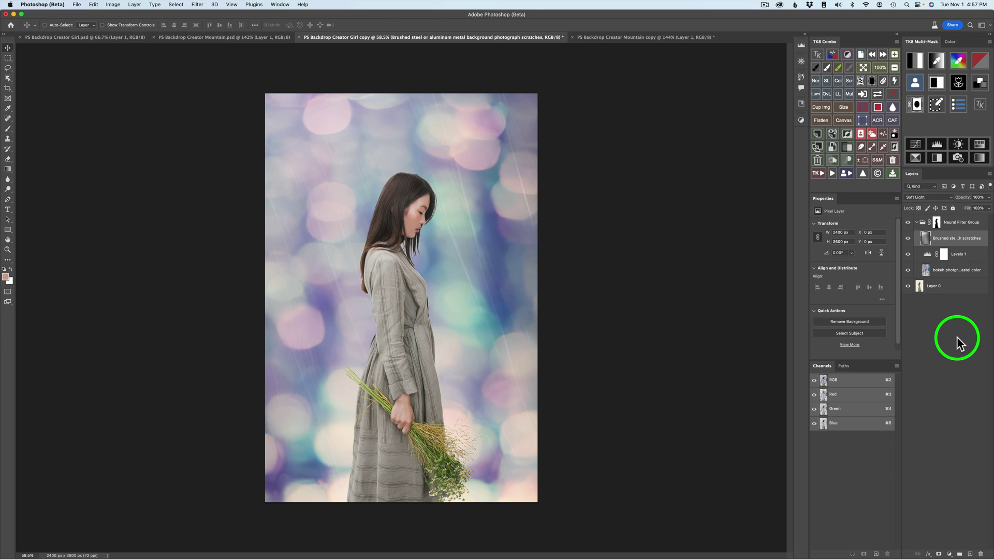
pyautogui.click(908, 224)
pyautogui.click(908, 224)
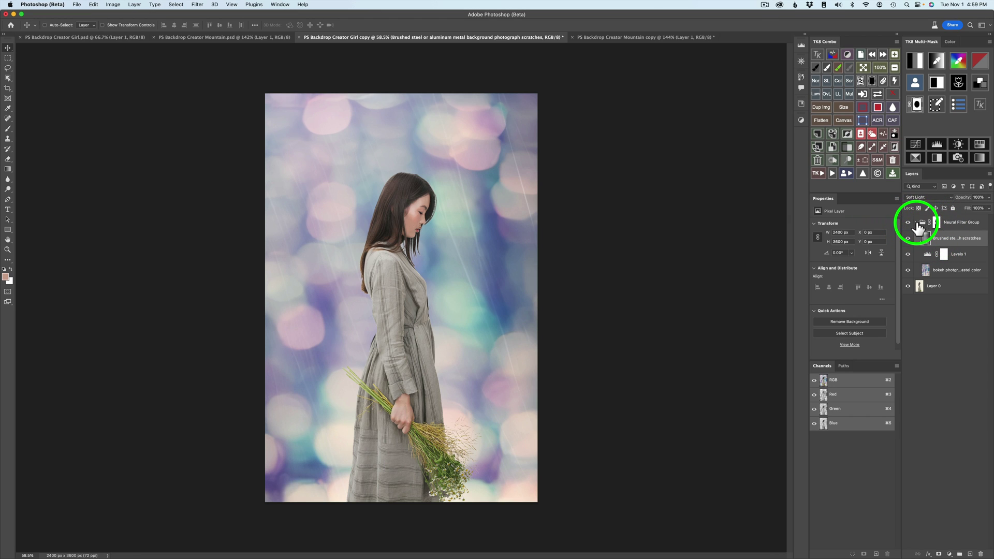
# Collapse the Neural Filter Group and stamp all visible layers into a new Layer 1
pyautogui.click(917, 223)
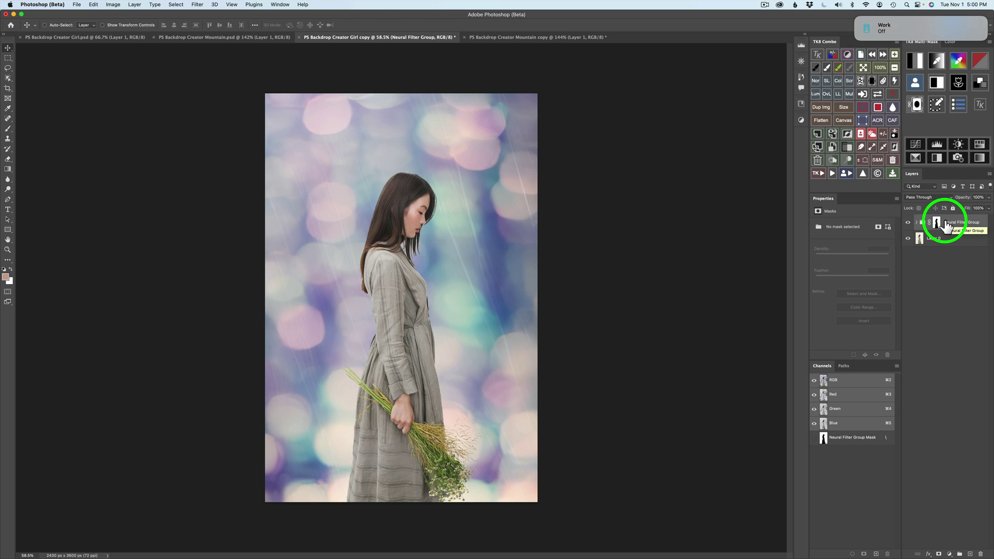
pyautogui.press('super+shift+alt+e')
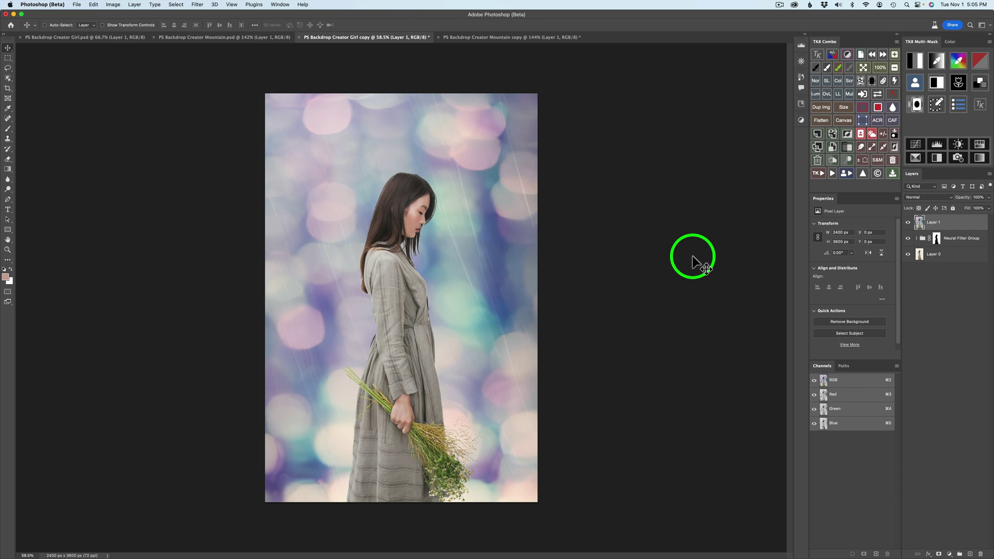
# Apply Blur > Average to Layer 1, then set its opacity to about 98% after fading to 0%
pyautogui.click(197, 4)
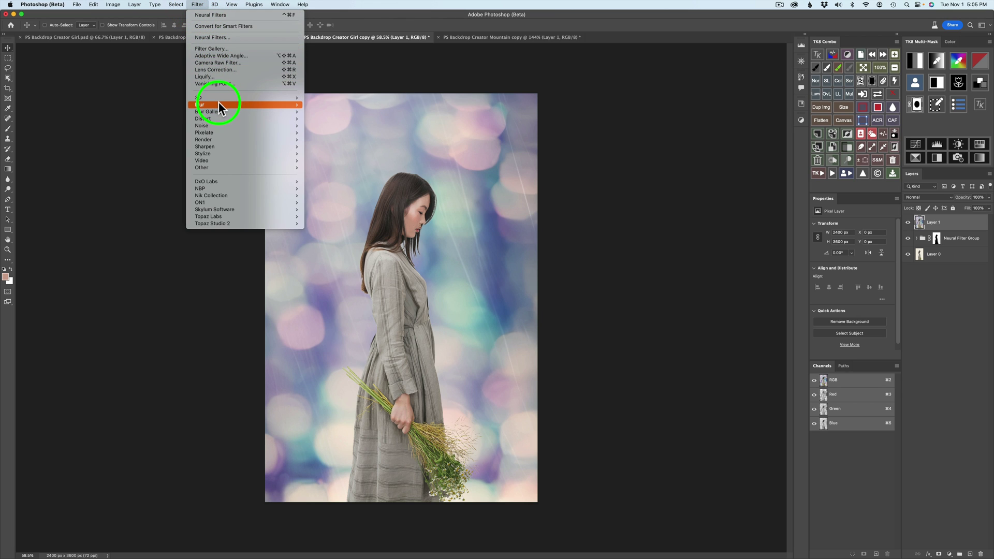
pyautogui.moveTo(226, 102)
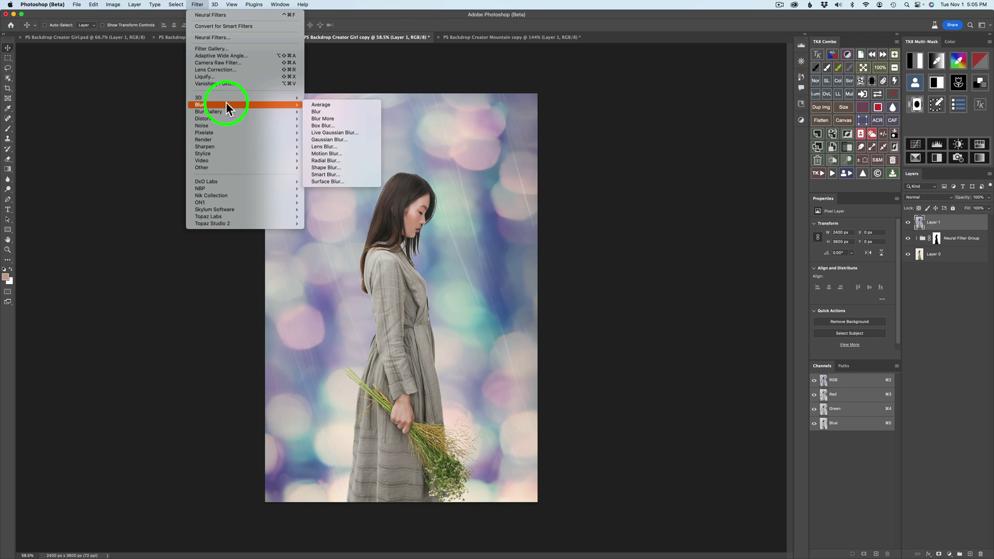
pyautogui.click(324, 104)
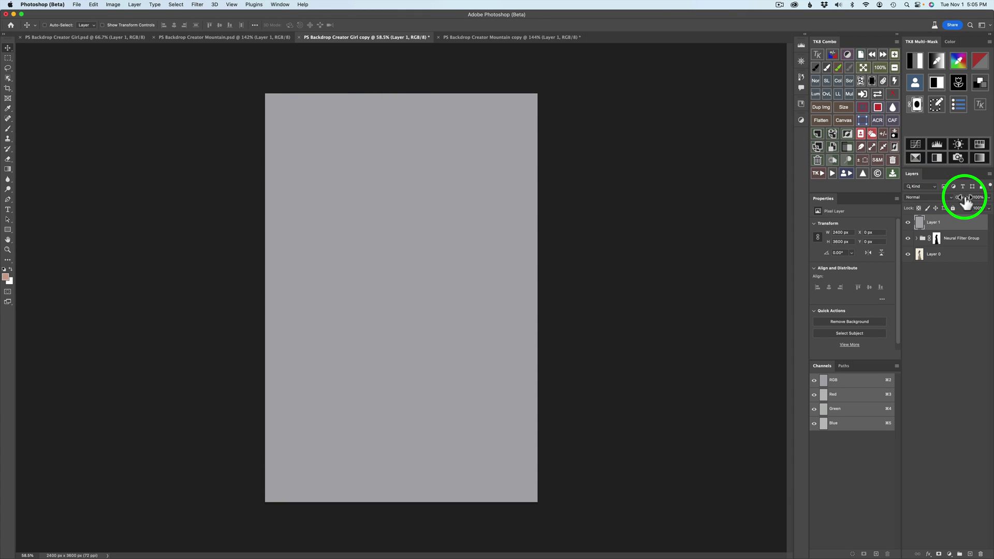
pyautogui.moveTo(966, 202); pyautogui.dragTo(757, 192)
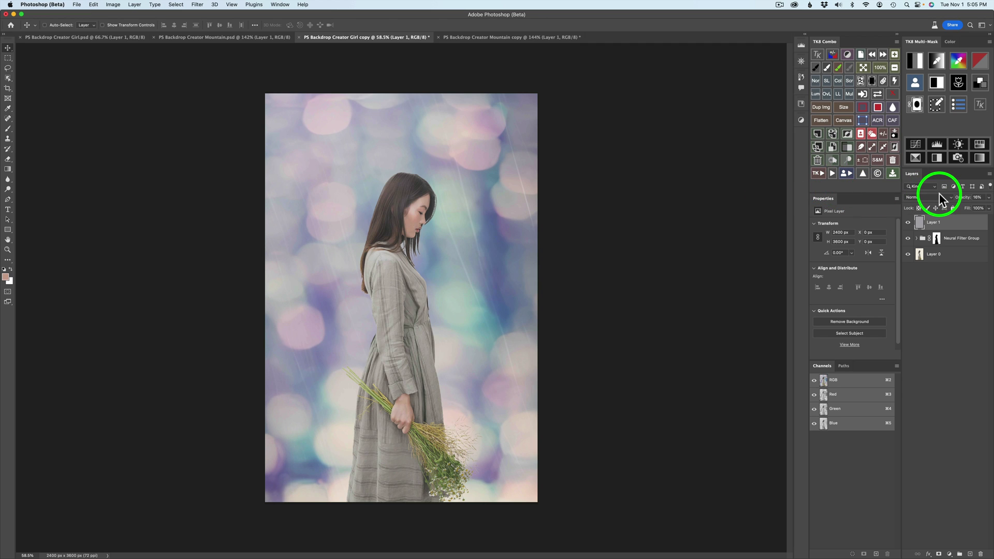
pyautogui.moveTo(949, 194)
pyautogui.mouseDown()
pyautogui.moveTo(989, 202)
pyautogui.moveTo(968, 201)
pyautogui.mouseUp()
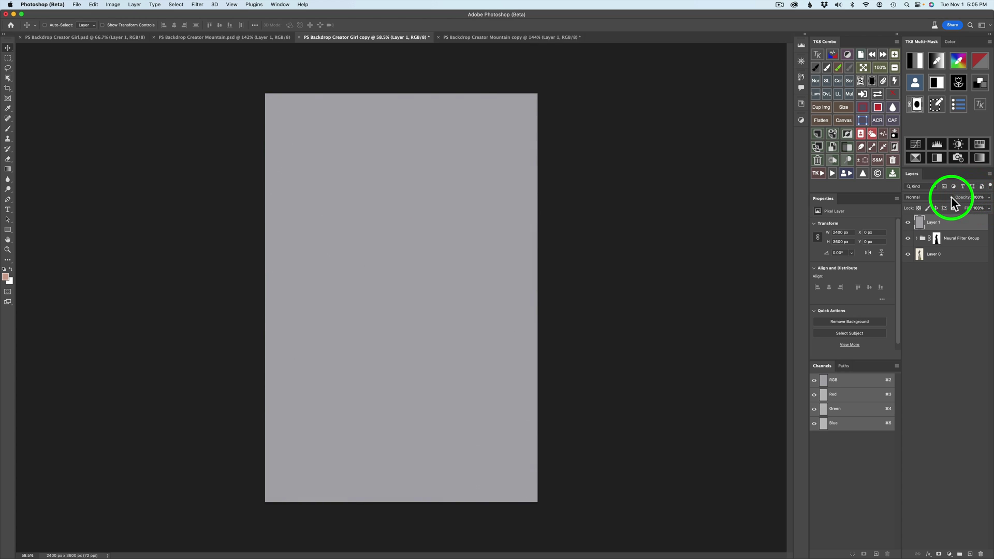
# Set Layer 1's blend mode to Soft Light at 63% opacity and compare with it hidden
pyautogui.click(952, 197)
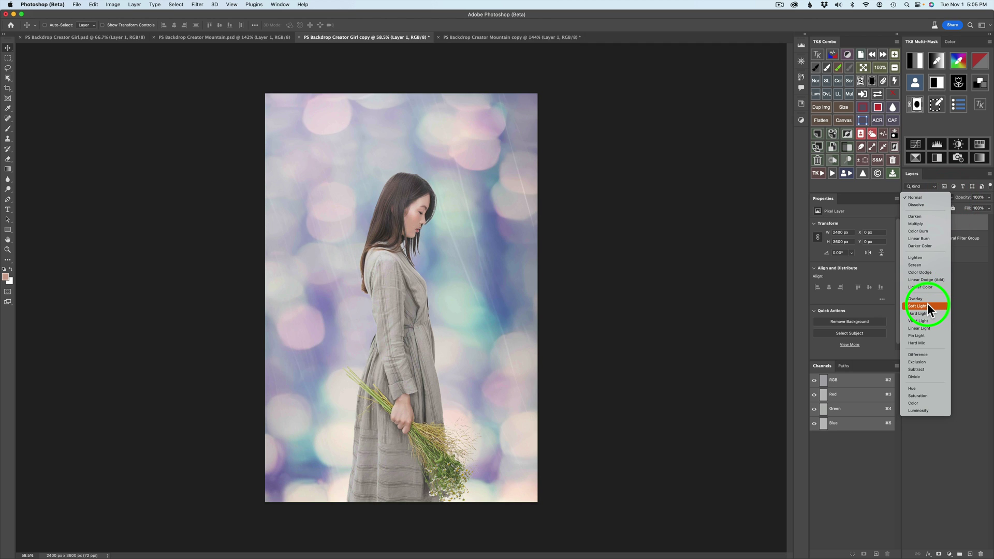
pyautogui.click(927, 306)
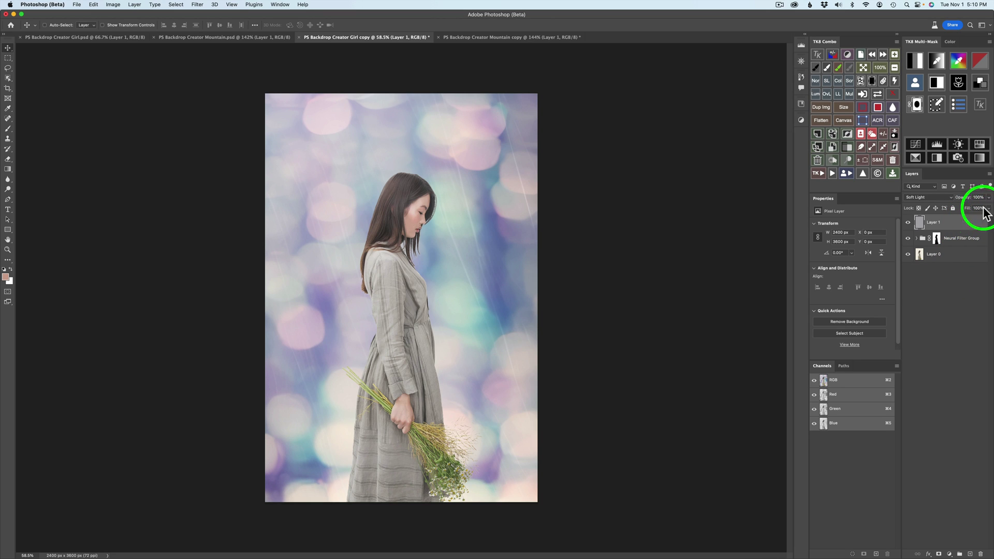
pyautogui.moveTo(966, 200); pyautogui.dragTo(773, 197)
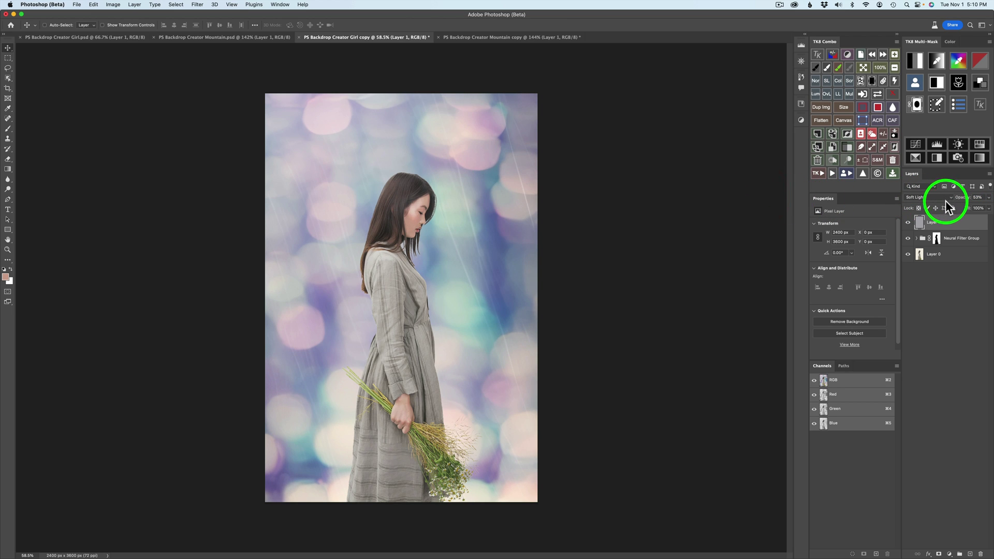
pyautogui.click(907, 223)
pyautogui.click(908, 223)
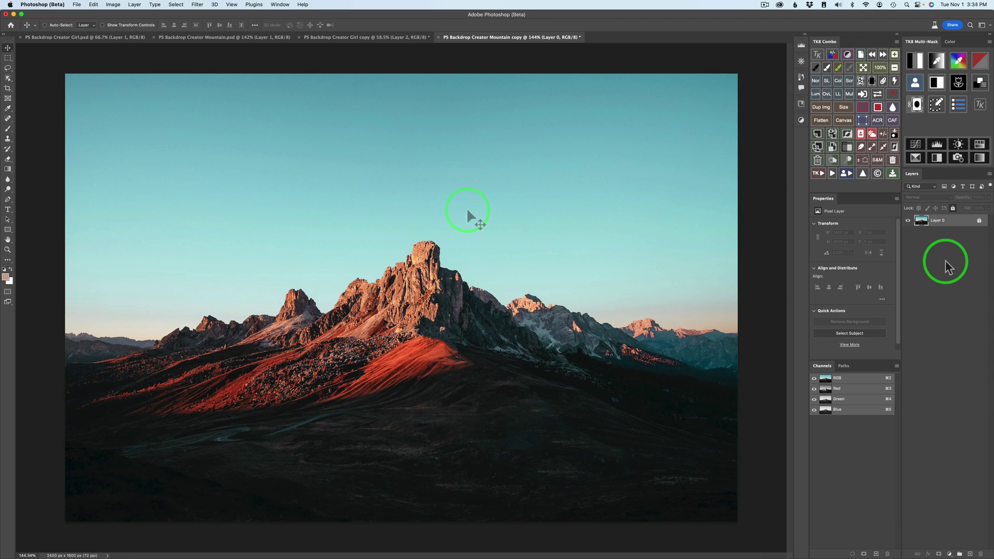
# Auto-select the sky above the mountains with Select > Sky
pyautogui.click(176, 5)
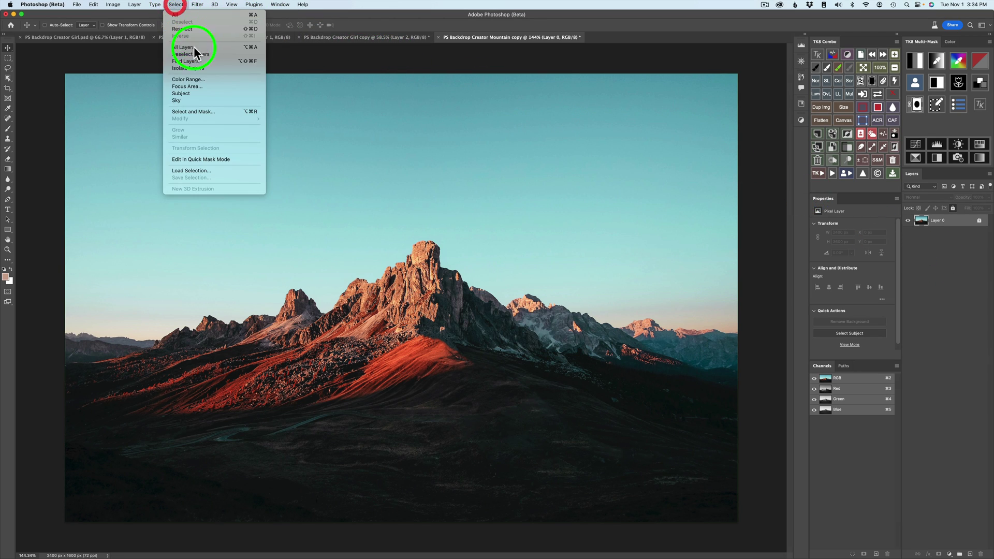
pyautogui.click(199, 94)
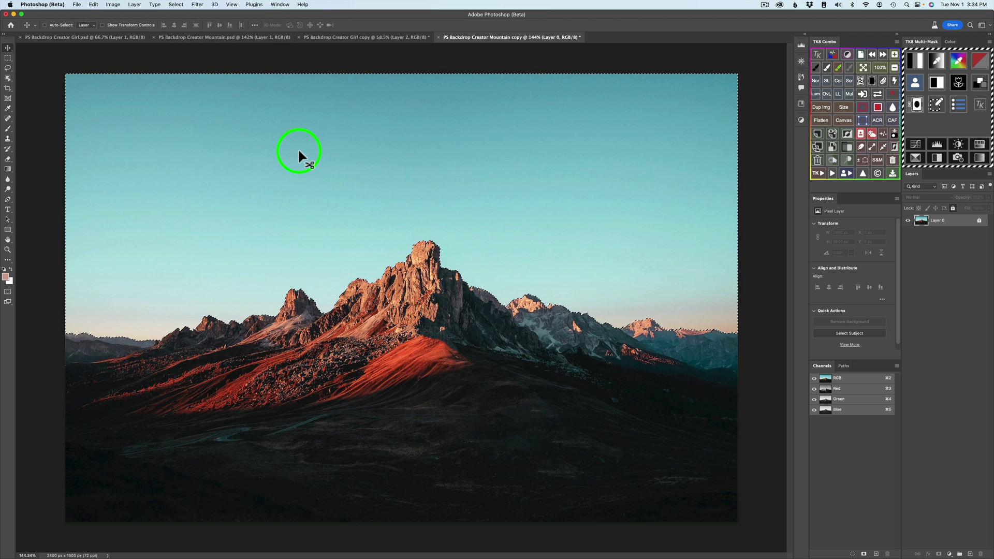
pyautogui.click(198, 5)
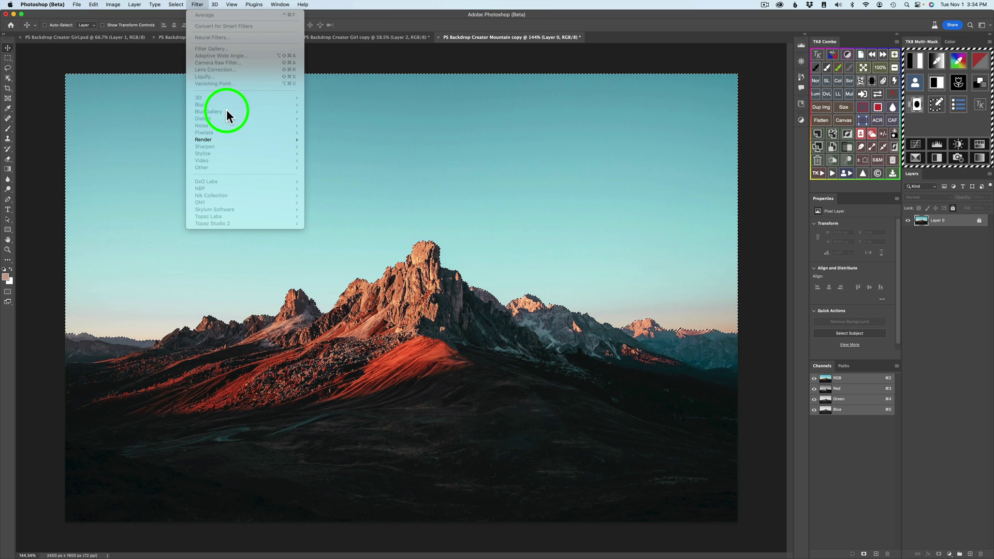
pyautogui.click(374, 24)
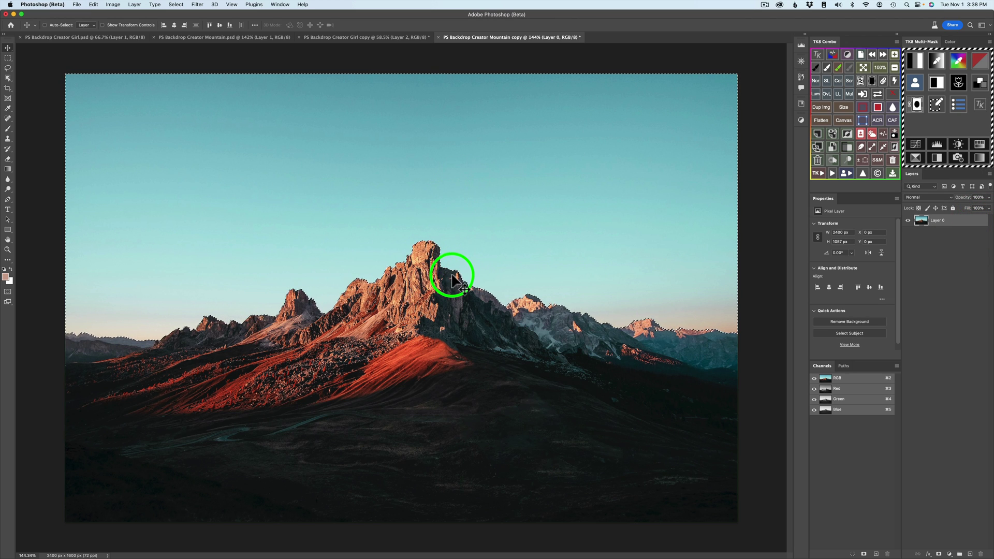
pyautogui.click(197, 5)
# Turn on the Backdrop Creator filter in Neural Filters
pyautogui.click(209, 37)
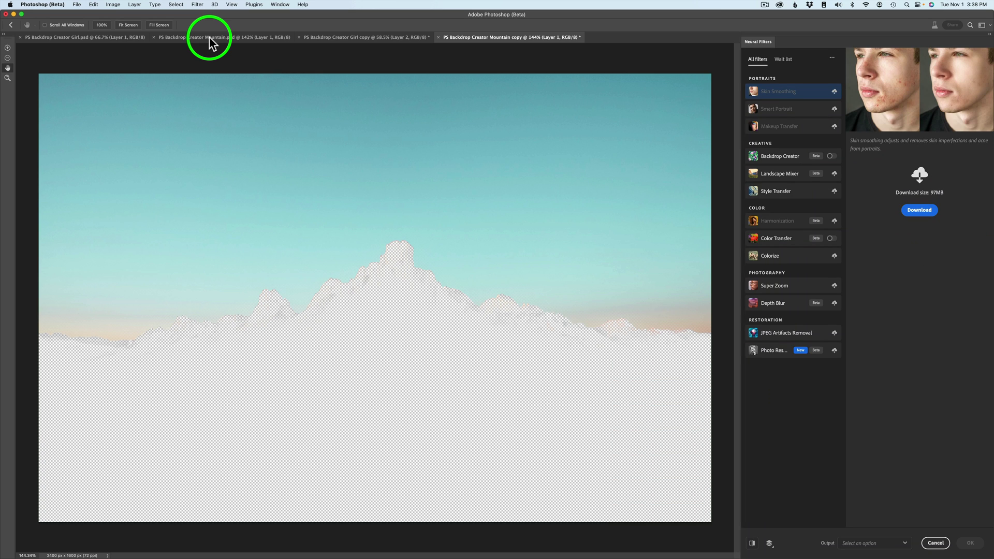
pyautogui.moveTo(772, 157)
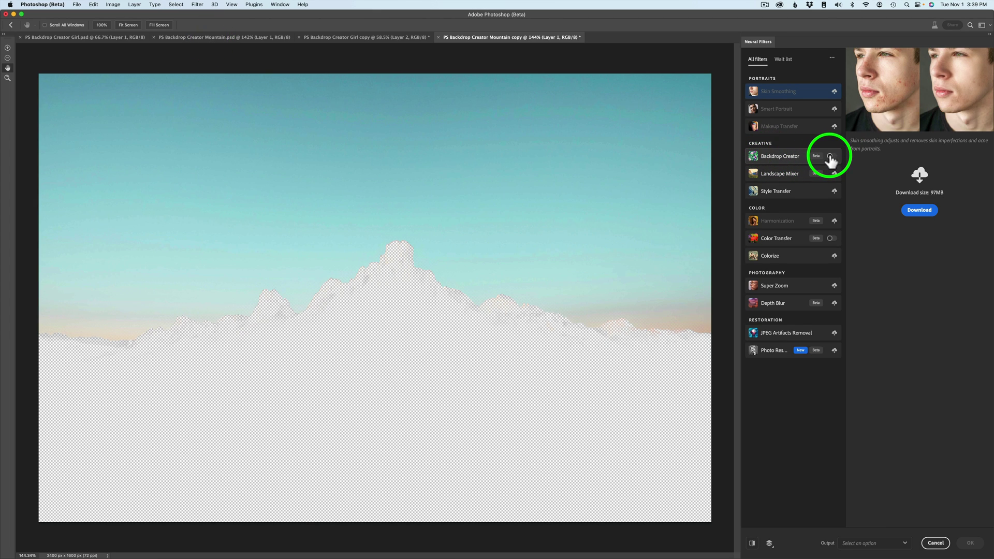
pyautogui.click(830, 157)
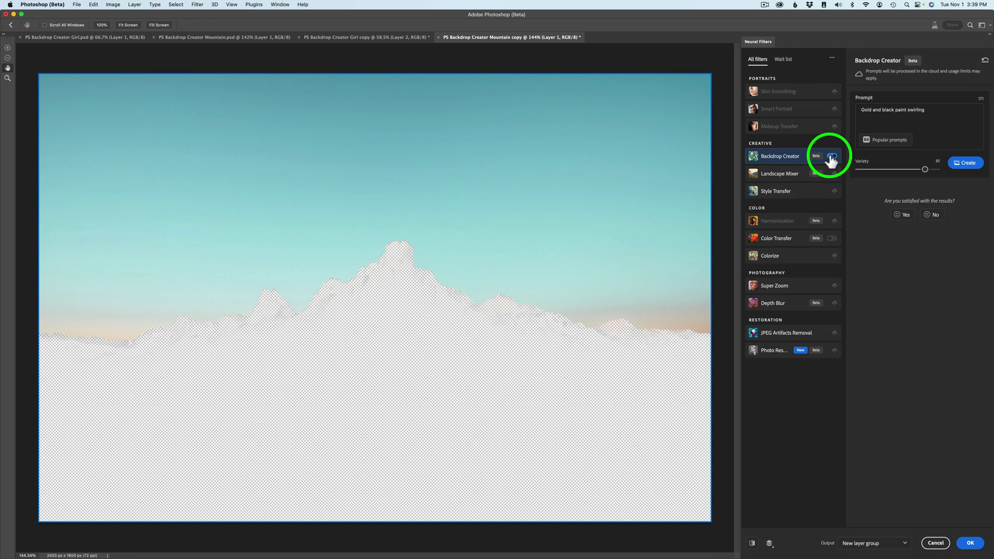
# Generate three sunset-sky previews from the popular Sky background prompt
pyautogui.click(888, 140)
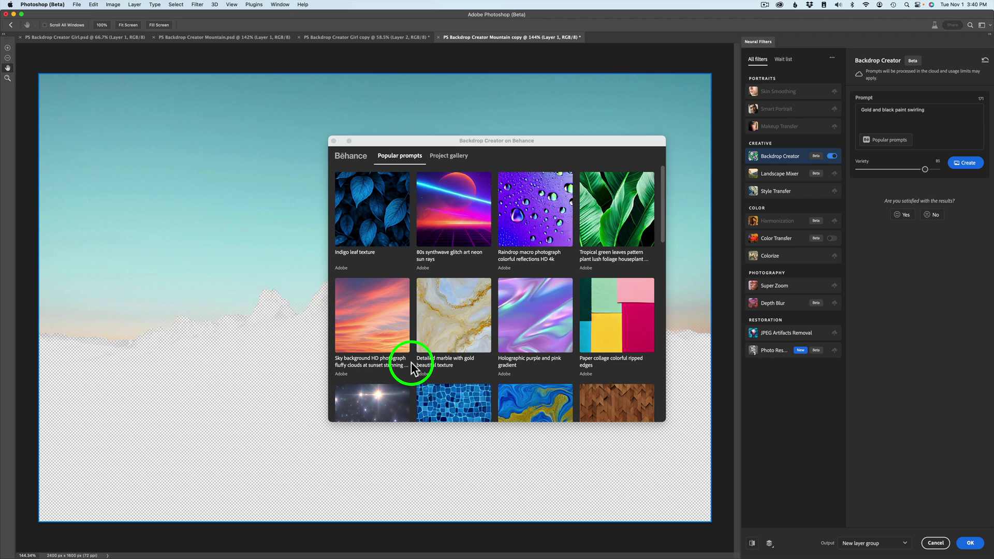
pyautogui.moveTo(397, 346)
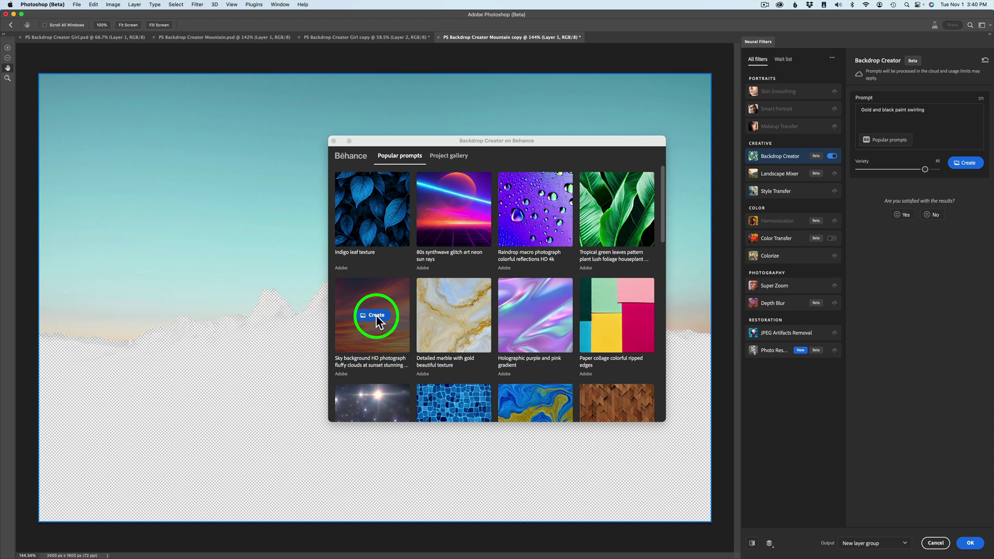
pyautogui.click(377, 316)
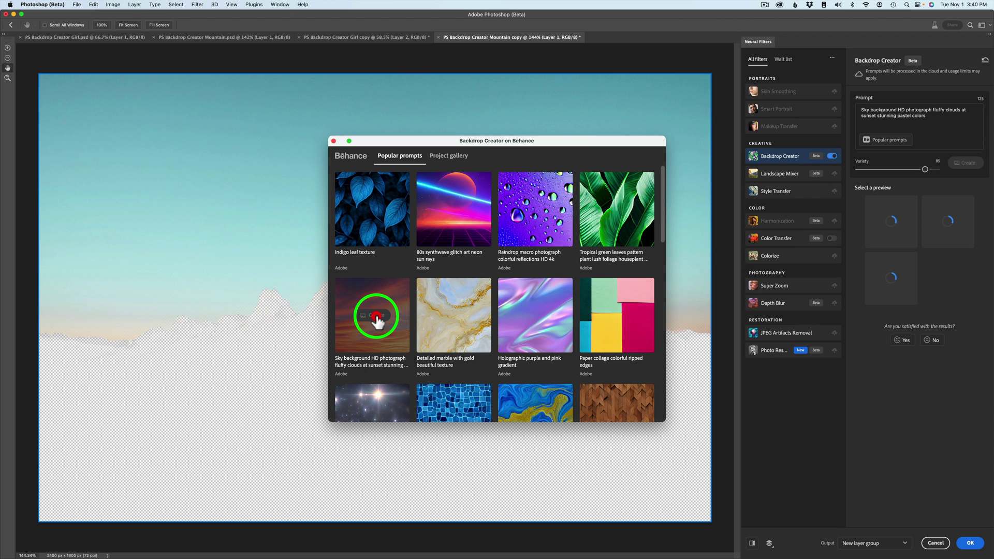
pyautogui.click(333, 141)
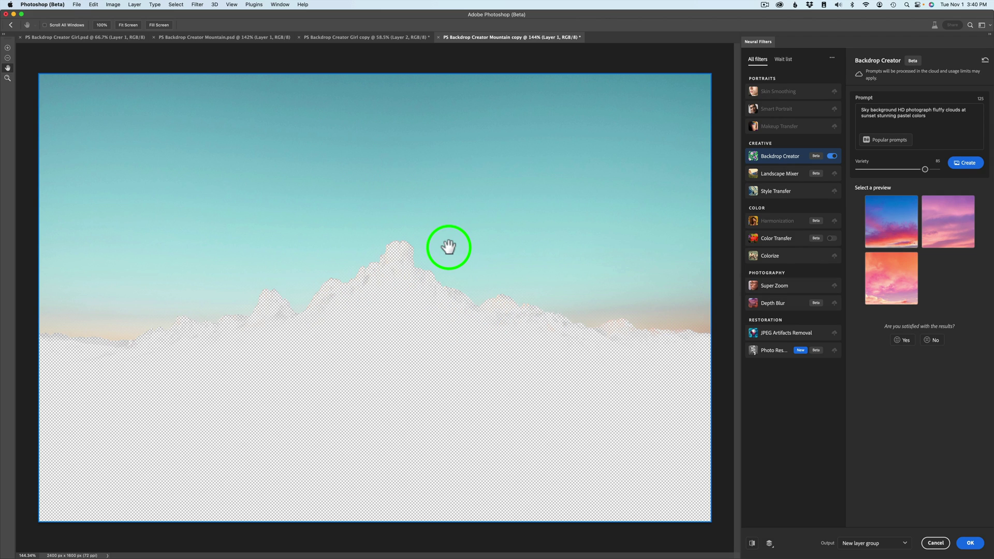
pyautogui.moveTo(958, 231)
pyautogui.moveTo(906, 226)
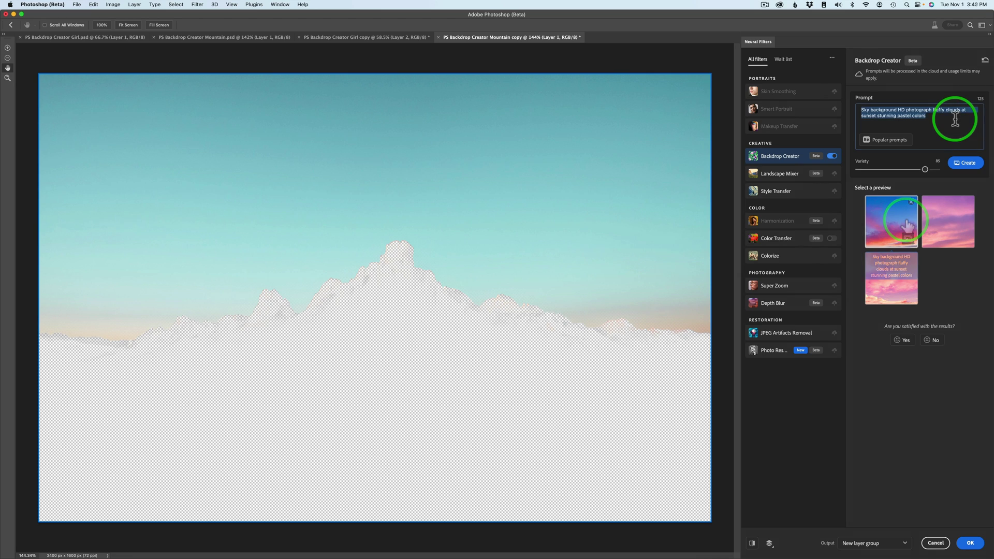
# Edit the prompt to 'Sky HD fluffy clouds su…' and generate new and similar sunset previews
pyautogui.write('Sky HD fluffy')
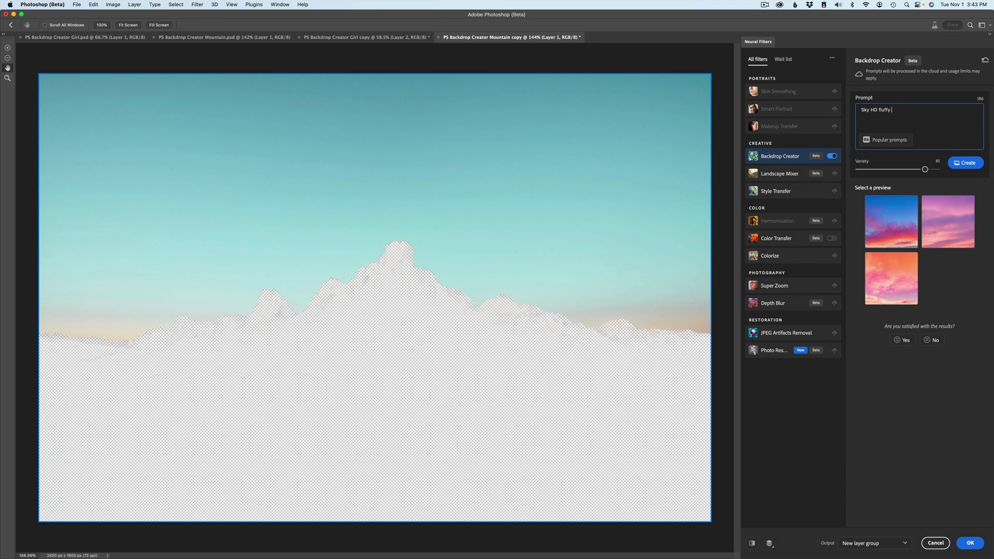
pyautogui.write(' clouds sunset')
pyautogui.click(967, 163)
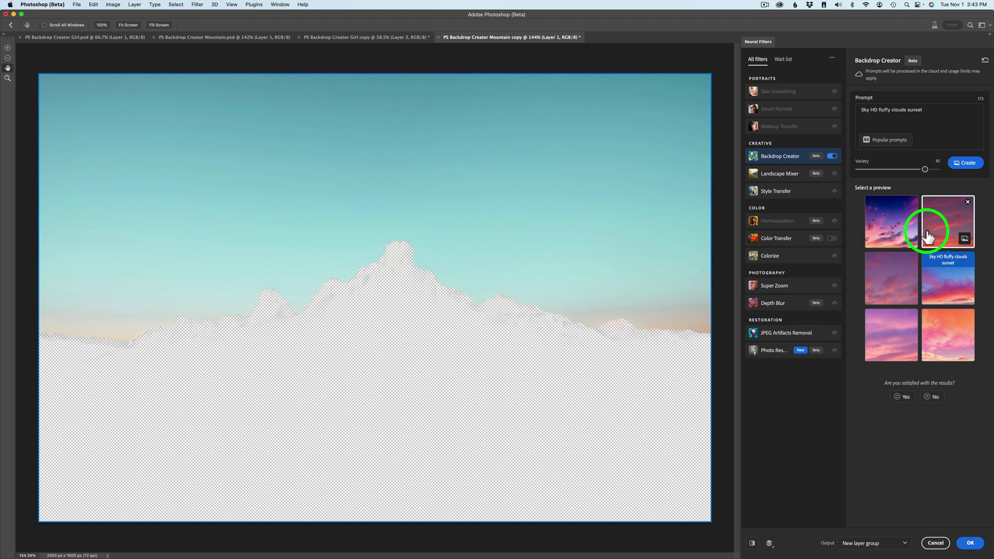
pyautogui.click(964, 239)
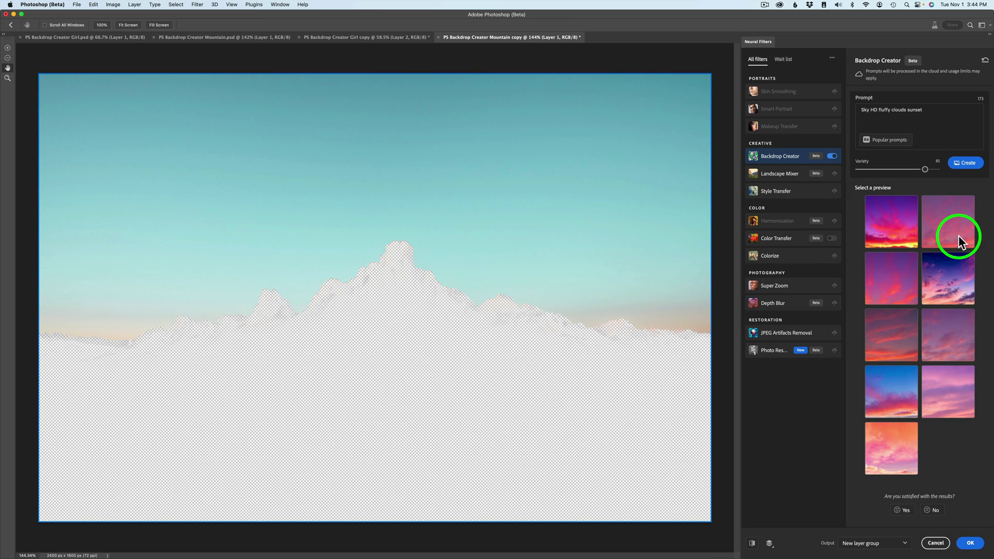
# Choose the red-purple cloudy sunset and apply it as a new layer group
pyautogui.moveTo(898, 330)
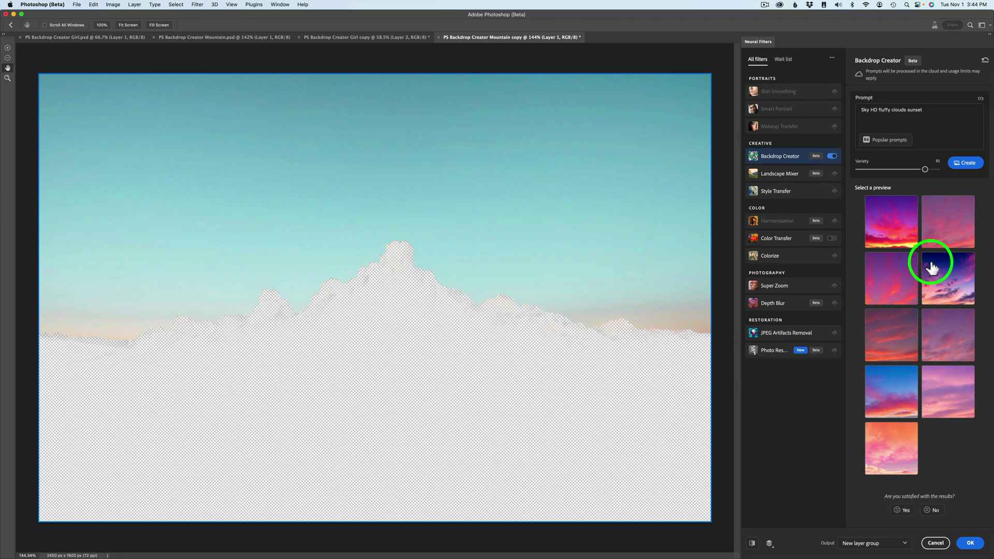
pyautogui.moveTo(944, 229)
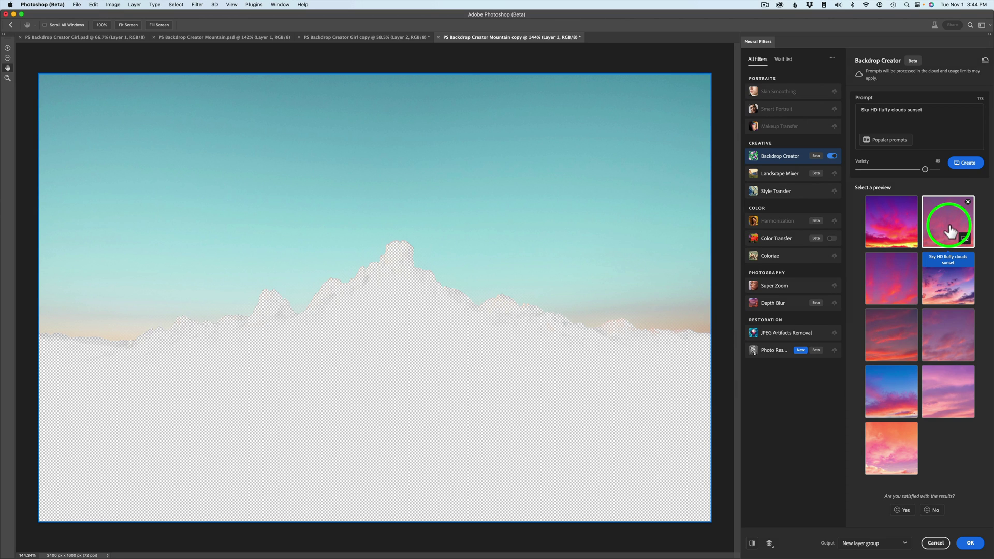
pyautogui.click(950, 229)
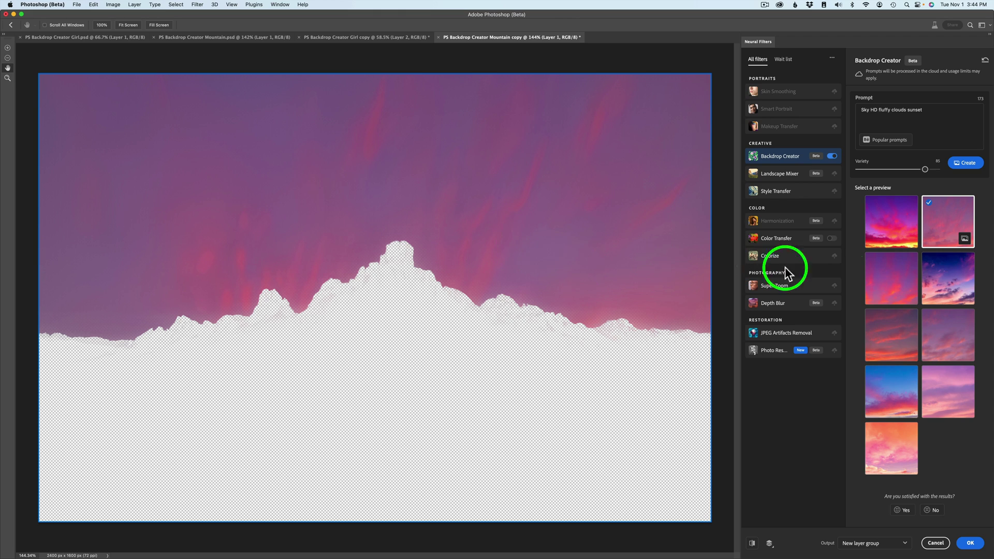
pyautogui.click(894, 337)
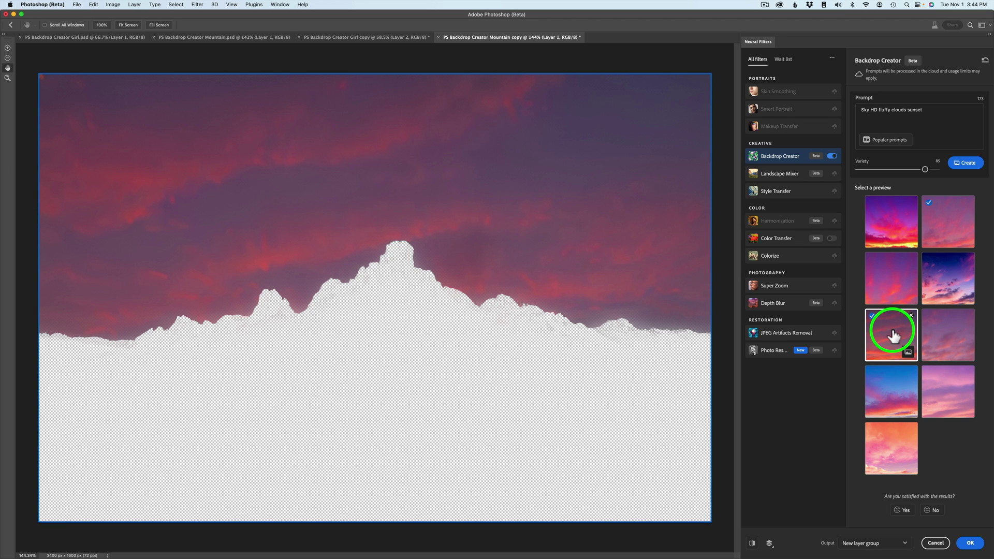
pyautogui.click(971, 541)
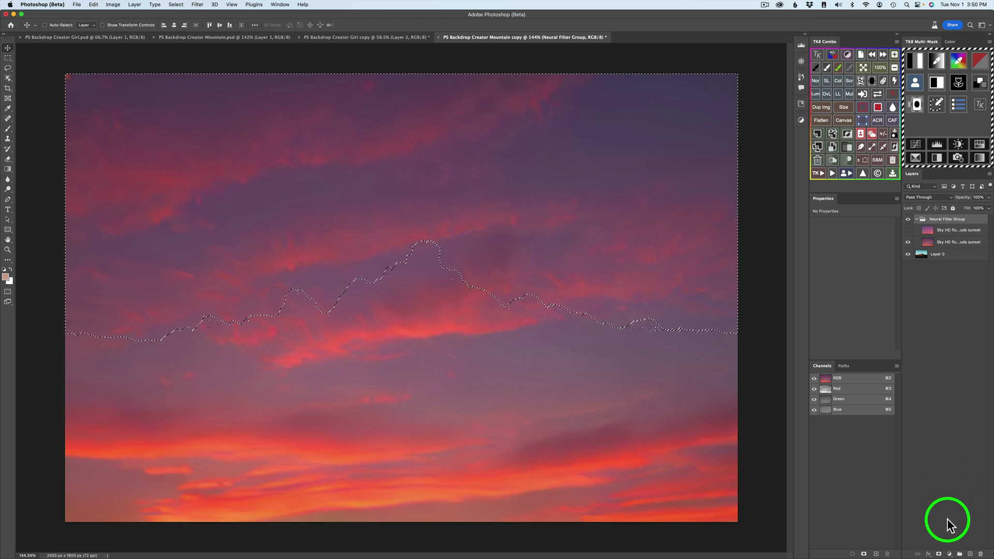
# Mask the Neural Filter Group to the sky selection so the mountain shows through
pyautogui.click(939, 555)
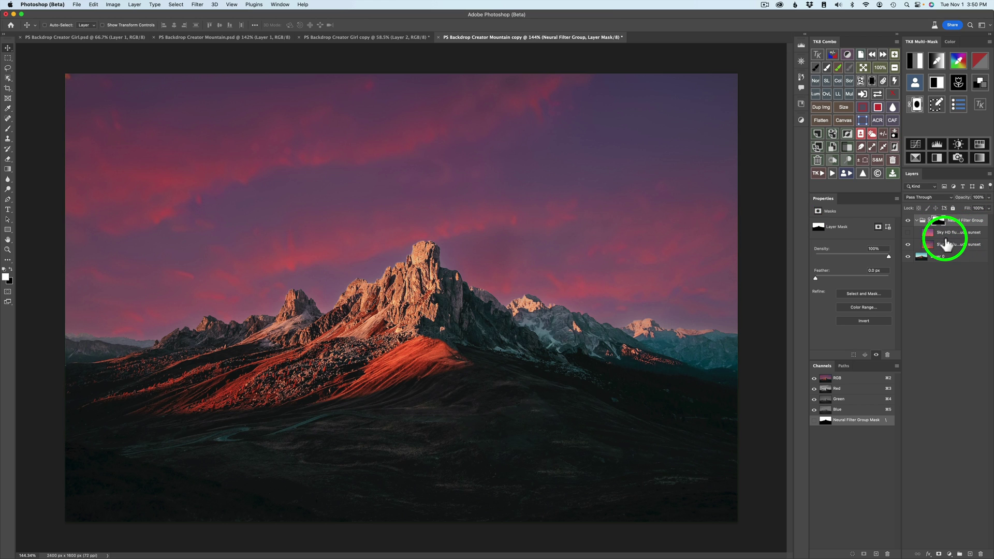
pyautogui.click(908, 245)
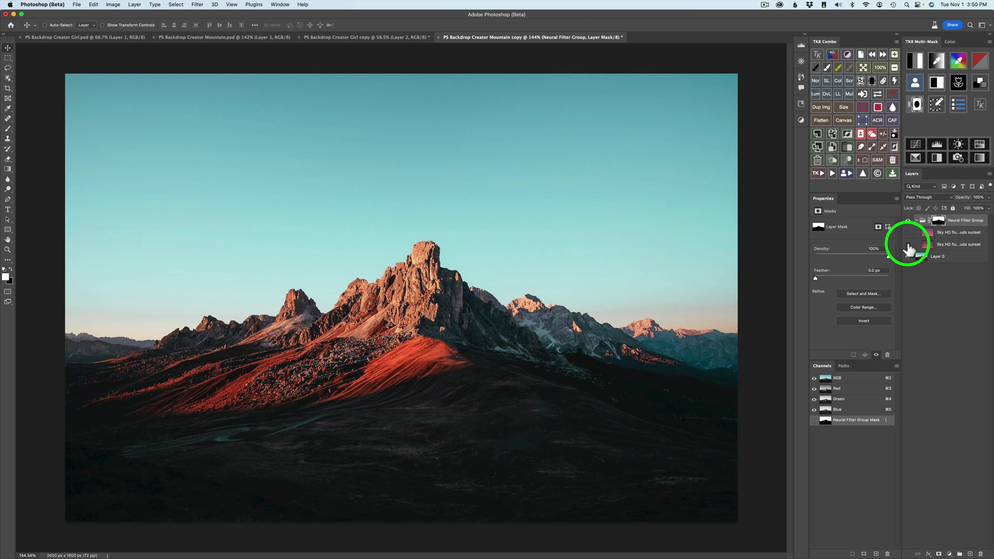
pyautogui.click(908, 246)
# Move the lower sunset-sky layer up to X 0 px, Y −316 px behind the peaks
pyautogui.click(931, 247)
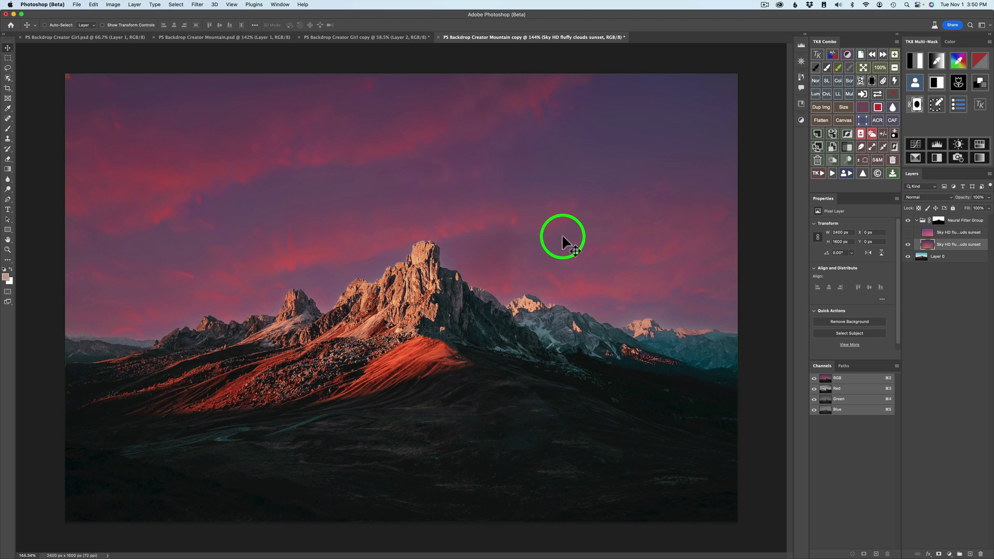
pyautogui.moveTo(563, 242); pyautogui.dragTo(566, 151)
pyautogui.moveTo(568, 222)
pyautogui.mouseDown()
pyautogui.moveTo(554, 212)
pyautogui.moveTo(564, 200)
pyautogui.moveTo(567, 106)
pyautogui.moveTo(563, 231)
pyautogui.mouseUp()
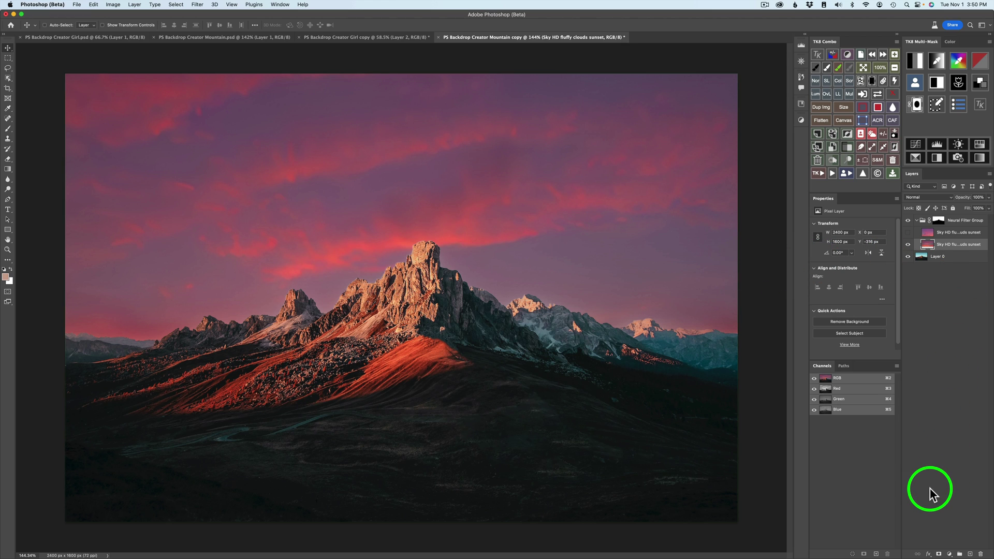
# Add a Levels adjustment and drag the midtone slider left to brighten the sky
pyautogui.click(949, 554)
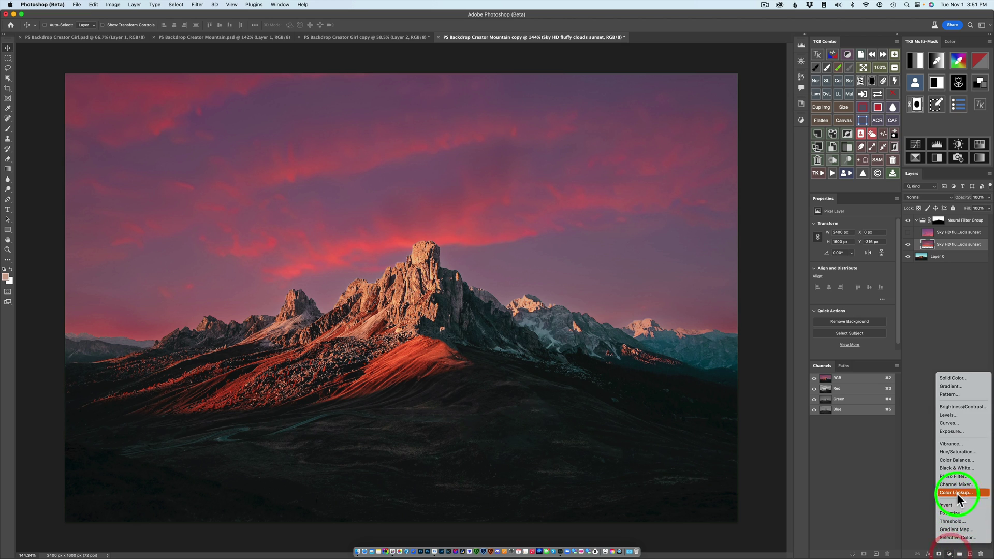
pyautogui.click(952, 415)
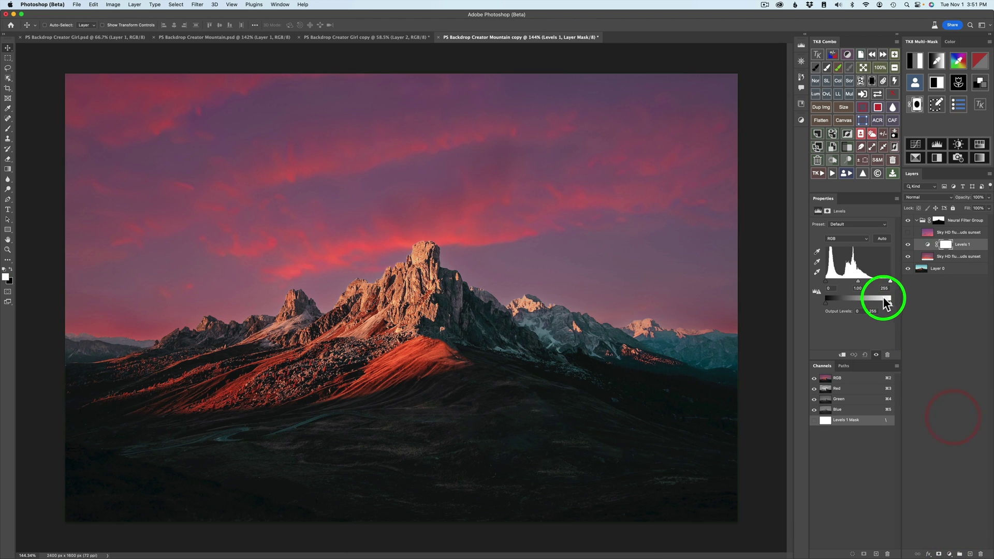
pyautogui.moveTo(856, 287); pyautogui.dragTo(855, 286)
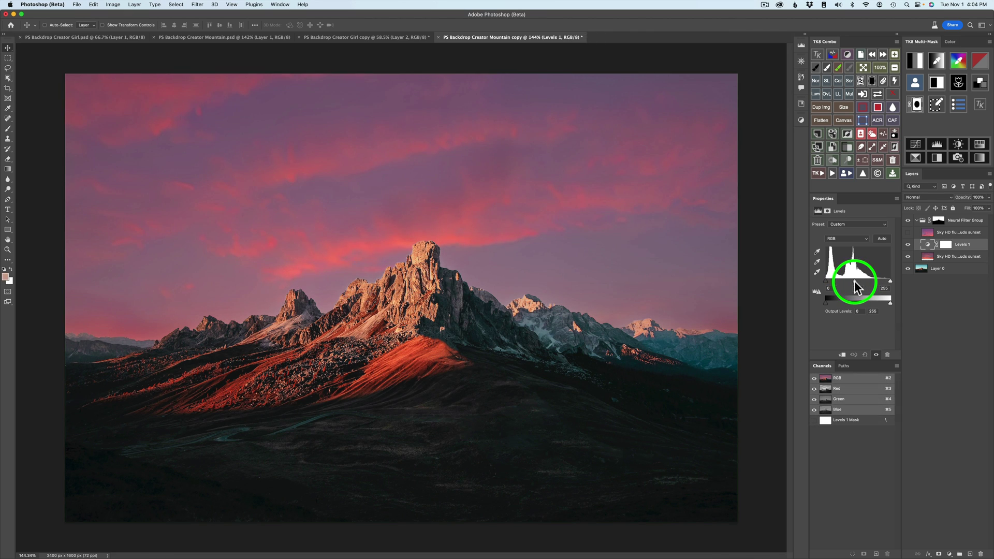
pyautogui.moveTo(854, 286); pyautogui.dragTo(850, 280)
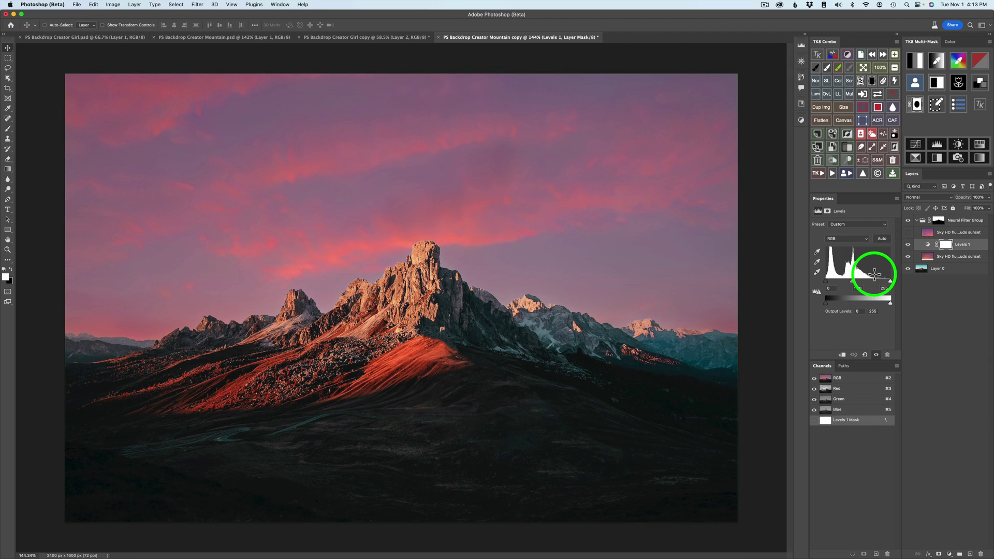
# Compare the Levels and sunset sky on and off, nudging midtones to about 1.61
pyautogui.click(908, 244)
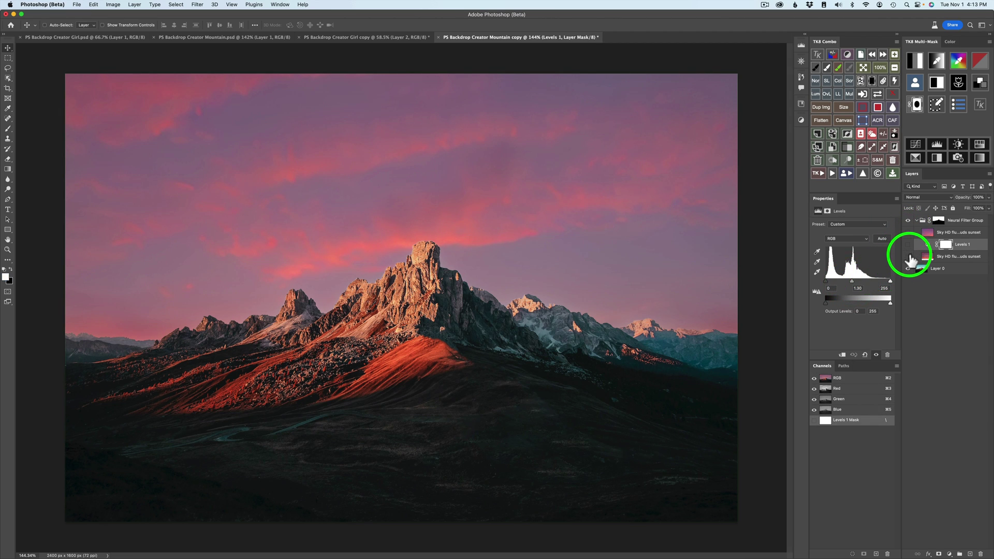
pyautogui.click(908, 257)
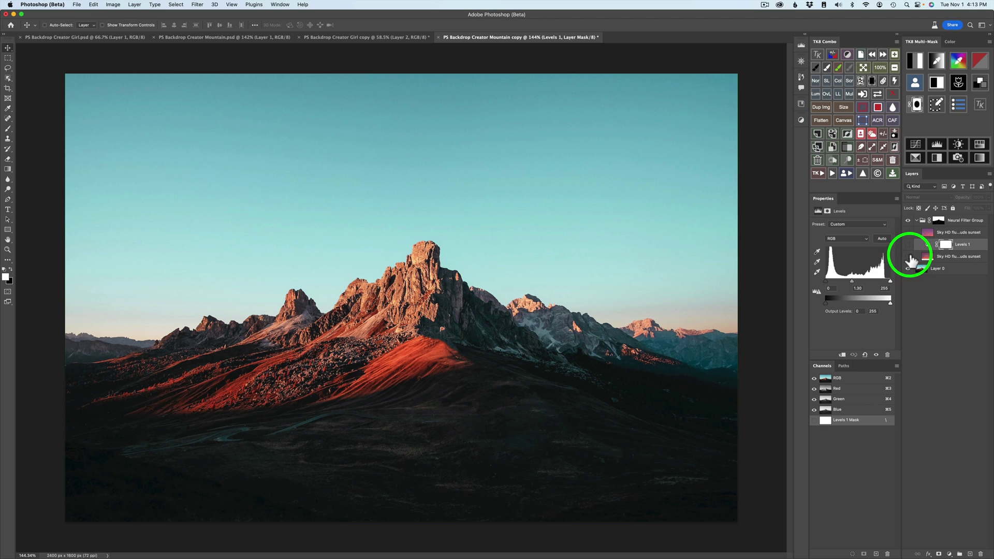
pyautogui.click(908, 256)
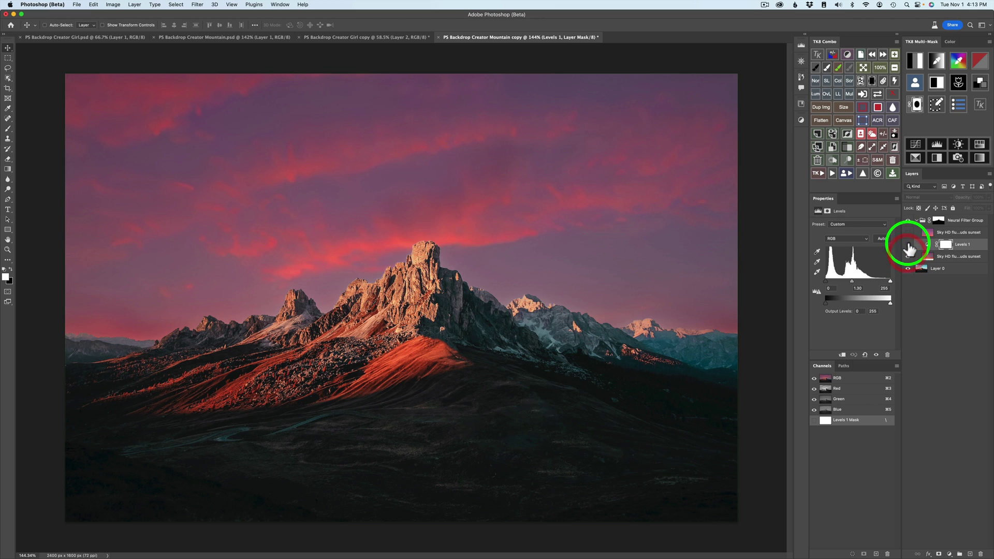
pyautogui.click(907, 245)
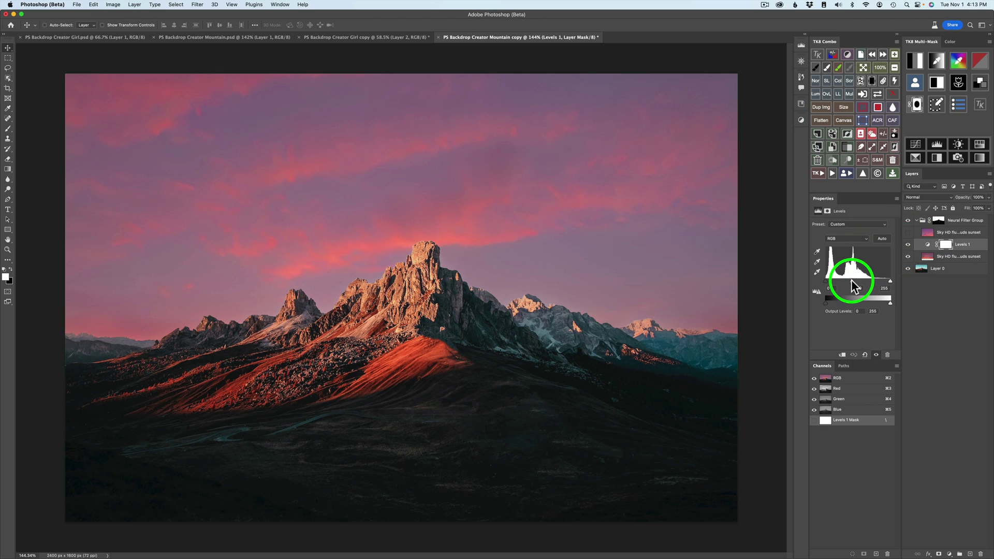
pyautogui.moveTo(852, 285); pyautogui.dragTo(848, 286)
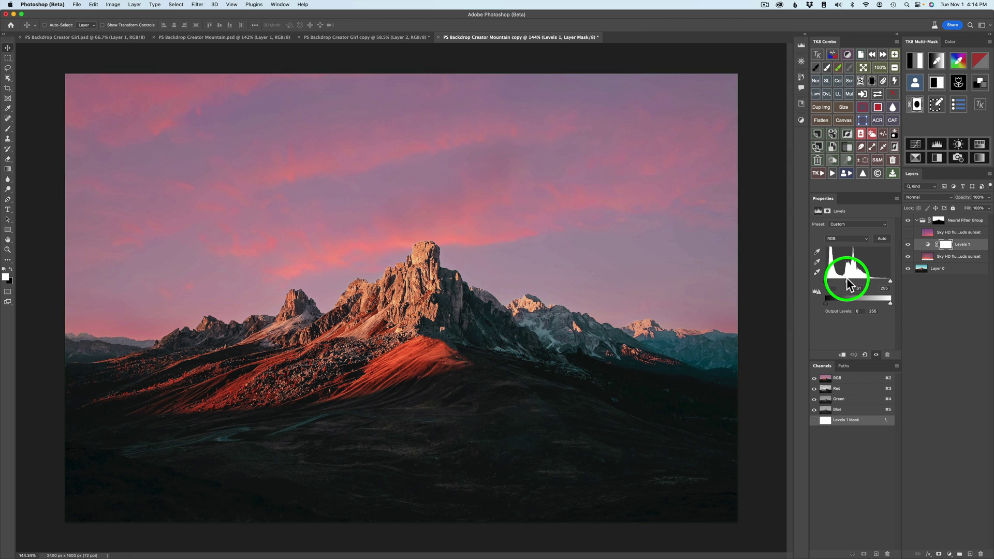
pyautogui.click(907, 256)
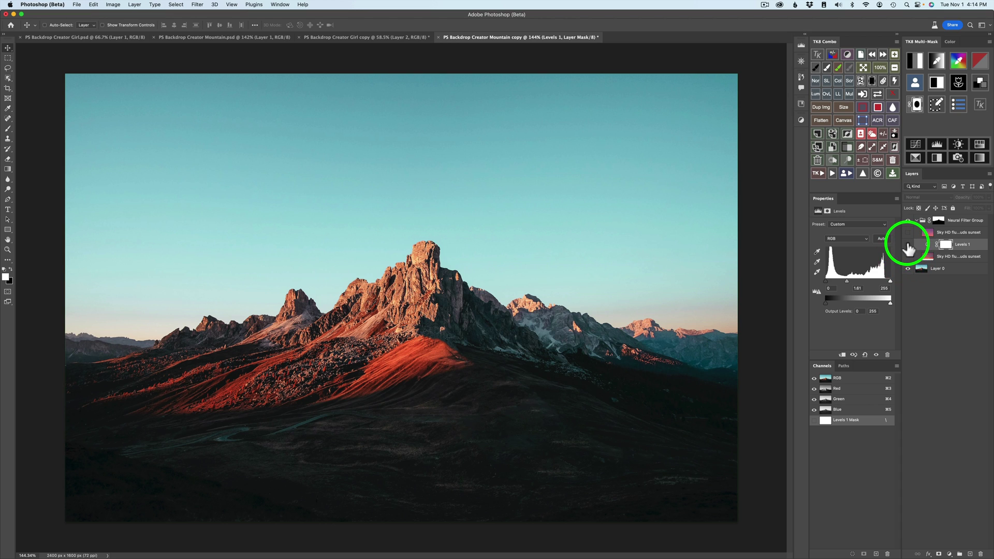
pyautogui.click(907, 258)
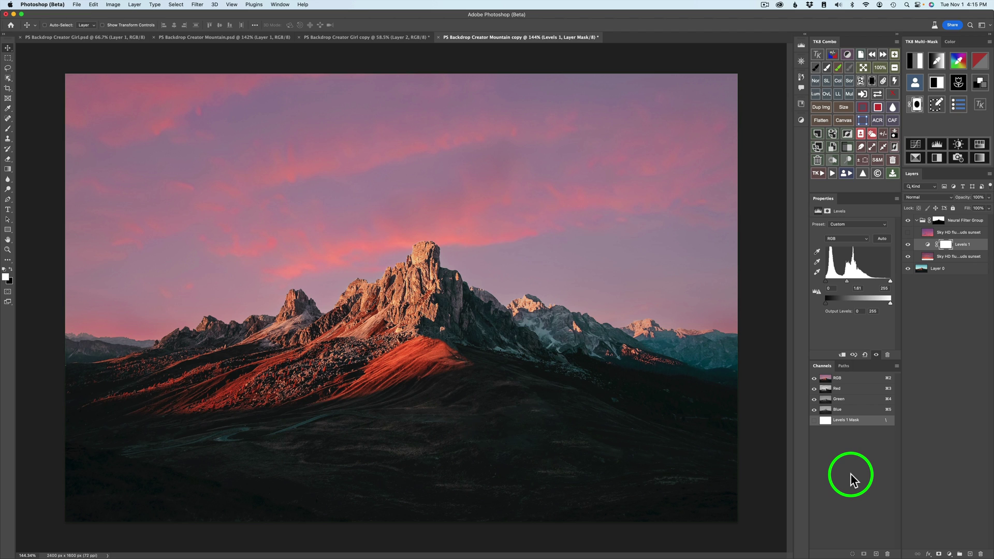
# Swap in the streaked sky variant instead of the pink cloud sky and shift it on the canvas
pyautogui.click(909, 258)
pyautogui.click(907, 233)
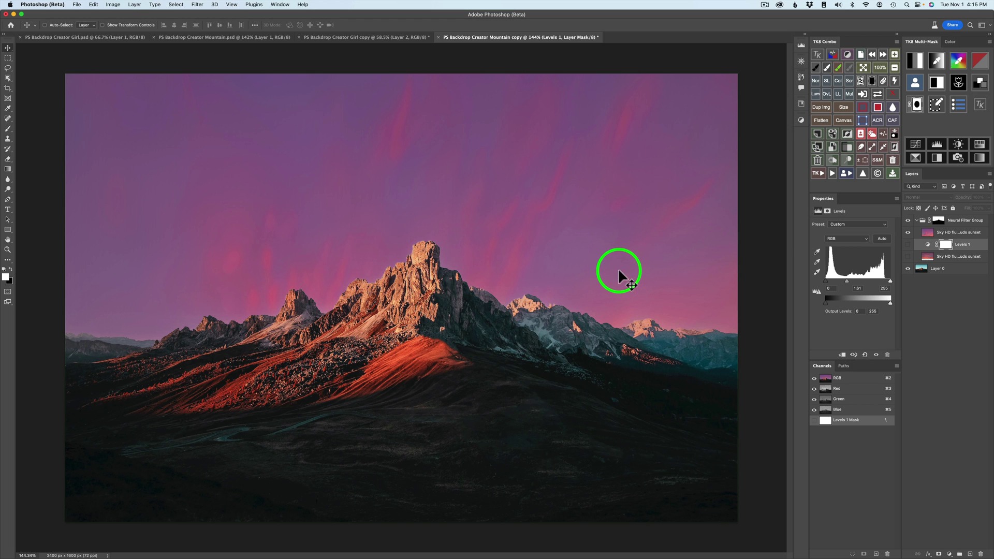
pyautogui.click(927, 232)
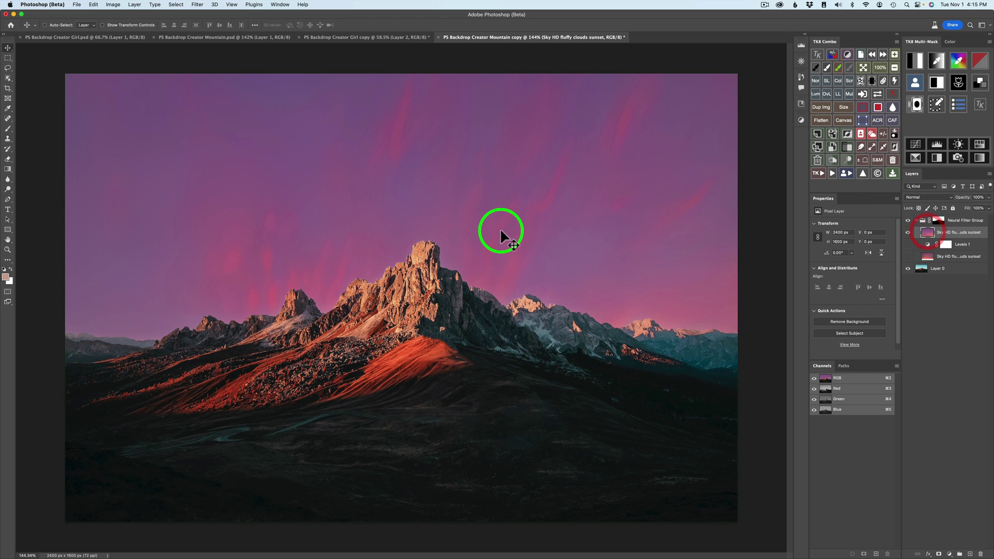
pyautogui.moveTo(503, 235); pyautogui.dragTo(543, 219)
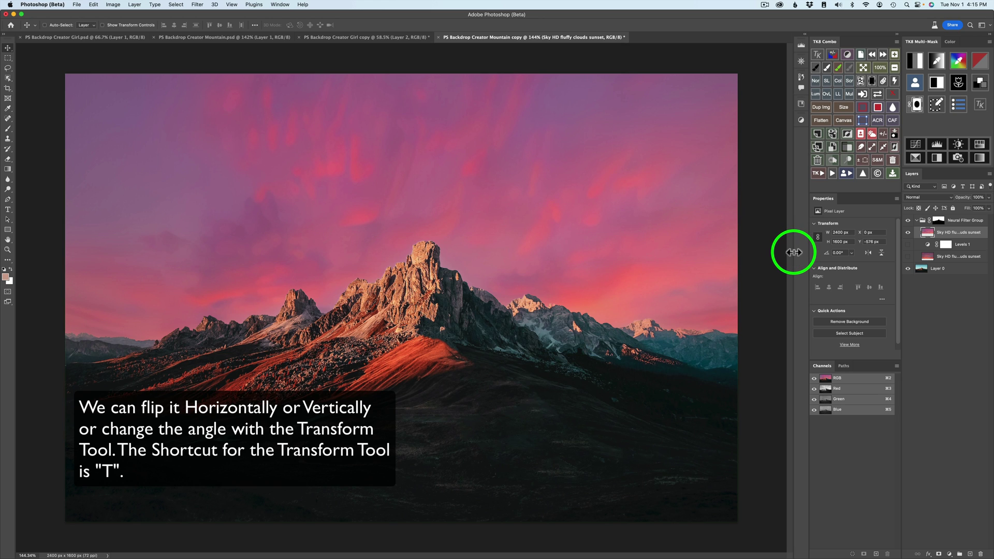
# Hide the streaked sky and restore the pink cloud sky with its Levels brightening
pyautogui.click(907, 231)
pyautogui.click(908, 256)
pyautogui.click(908, 245)
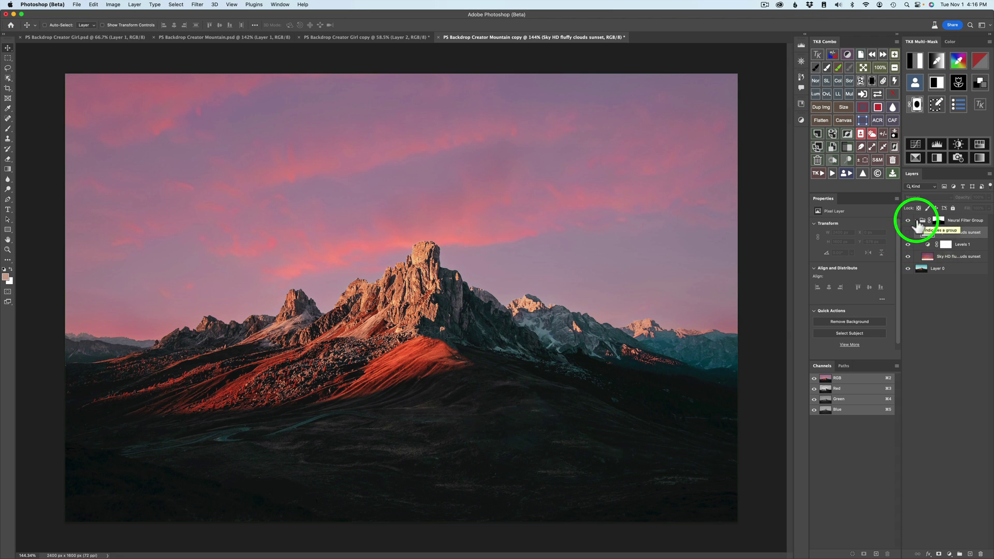
# Collapse the sky group, stamp a merged copy on top, and apply Blur > Average to it
pyautogui.click(917, 221)
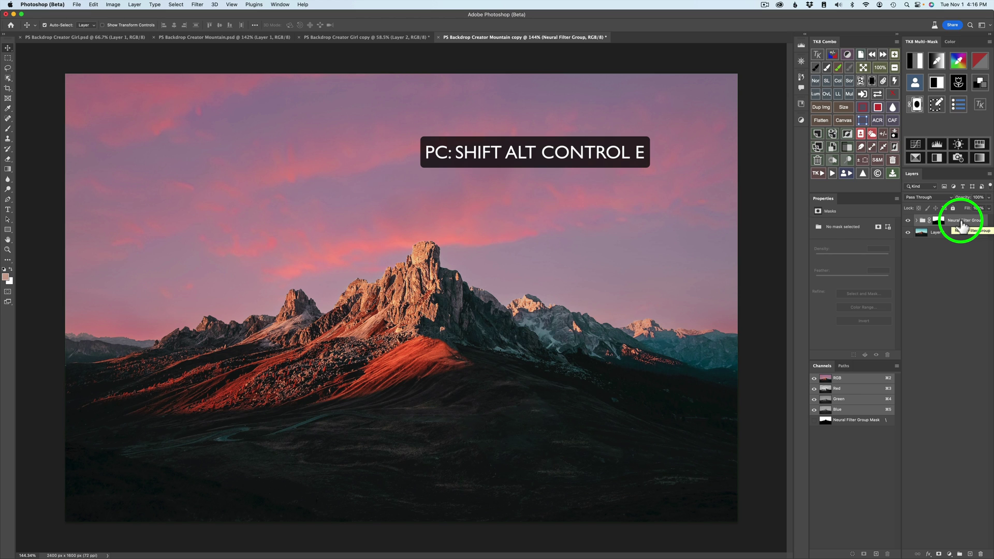
pyautogui.press('super+alt+shift+e')
pyautogui.click(197, 5)
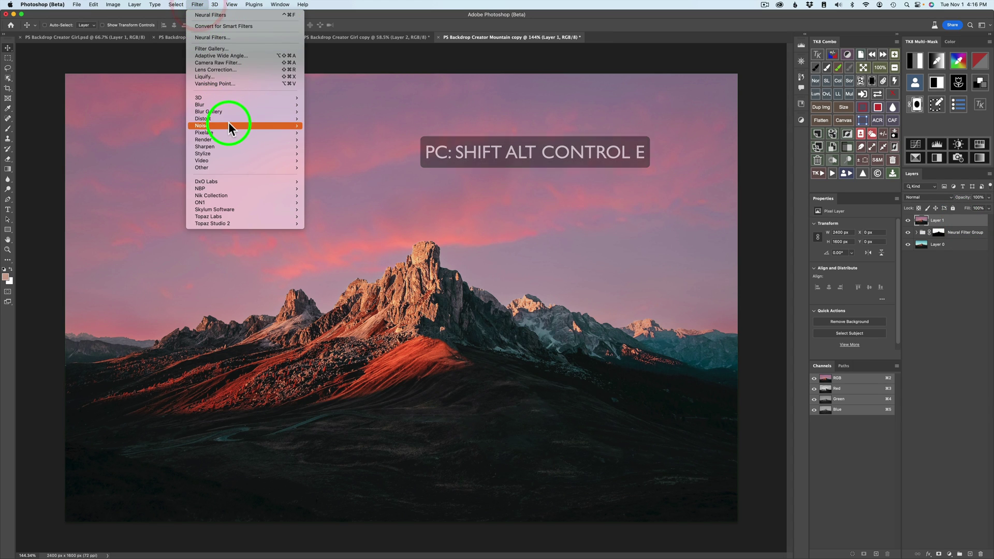
pyautogui.moveTo(229, 127)
pyautogui.moveTo(232, 104)
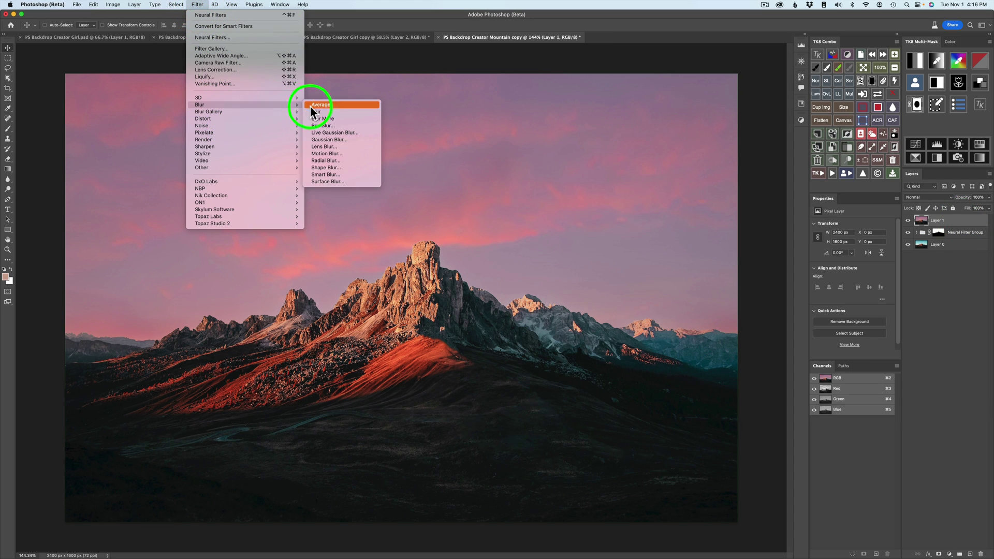
pyautogui.click(332, 105)
# Blend the averaged mauve layer as Soft Light at 70% opacity and compare with the original sky
pyautogui.click(950, 197)
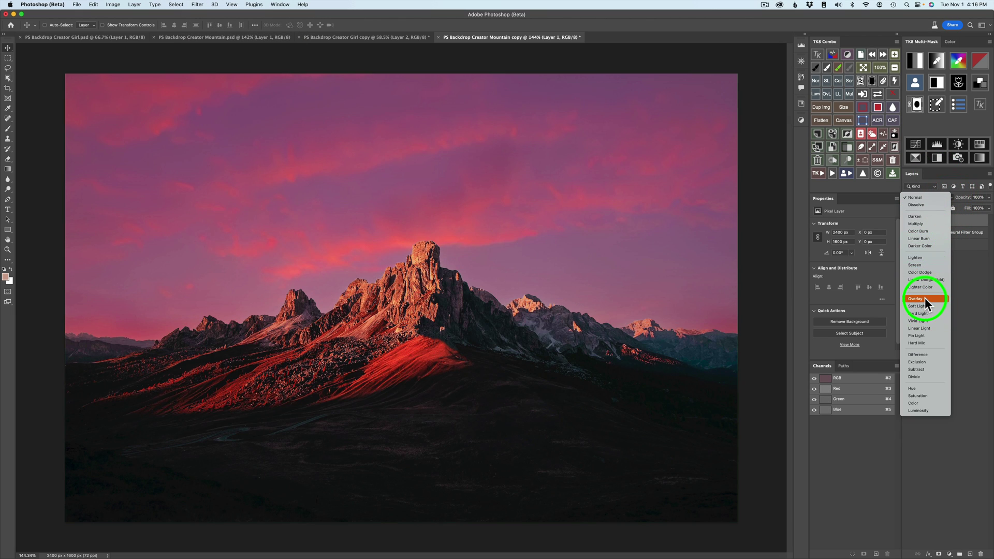
pyautogui.click(924, 304)
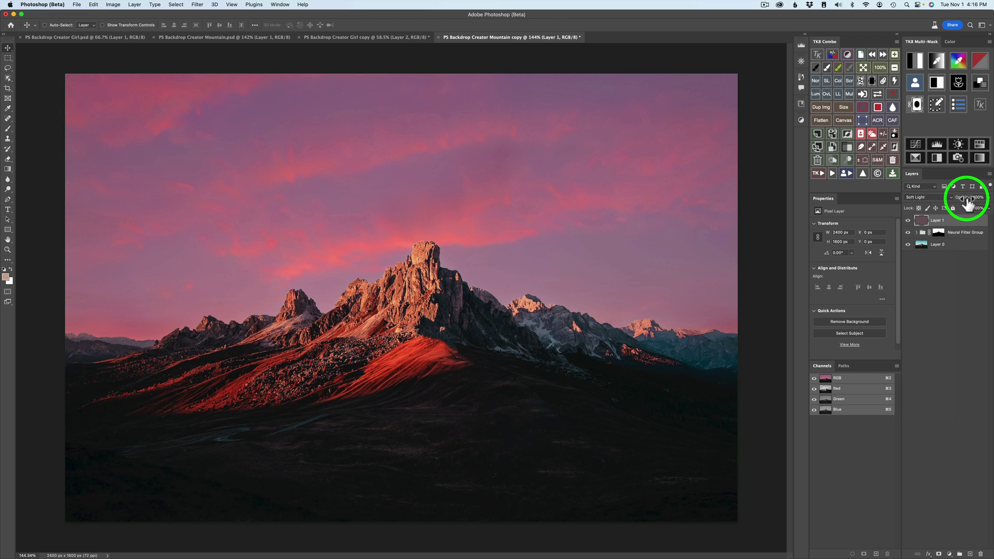
pyautogui.moveTo(967, 203); pyautogui.dragTo(955, 206)
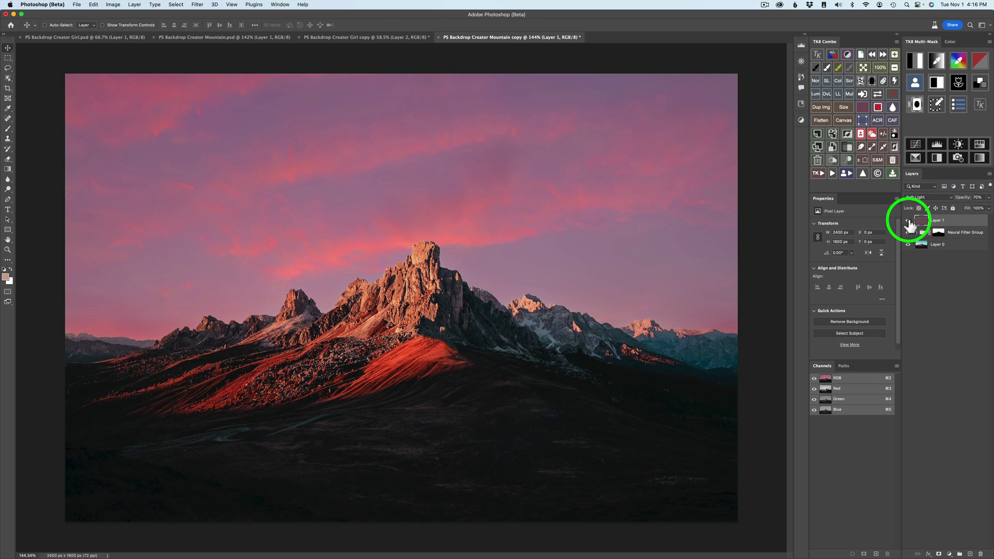
pyautogui.click(909, 221)
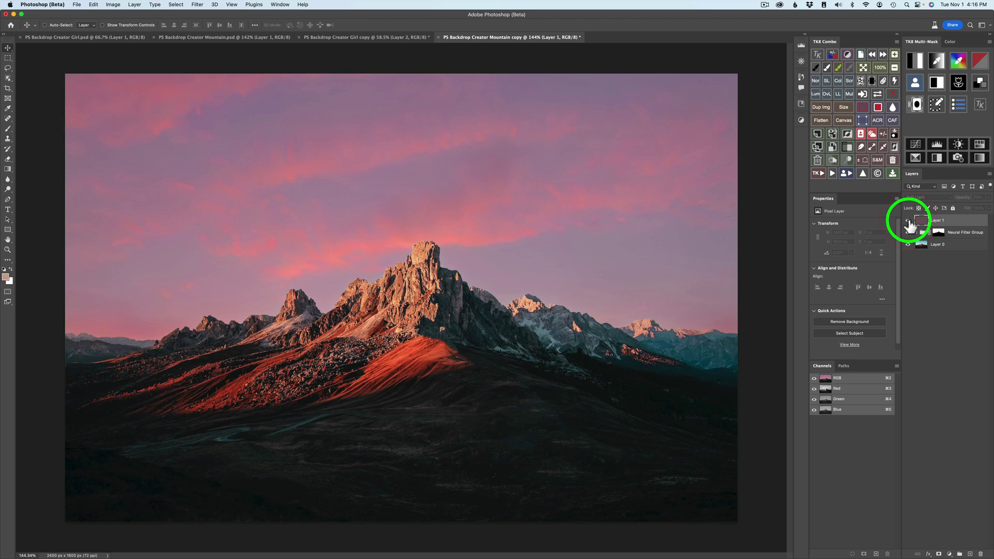
pyautogui.click(908, 222)
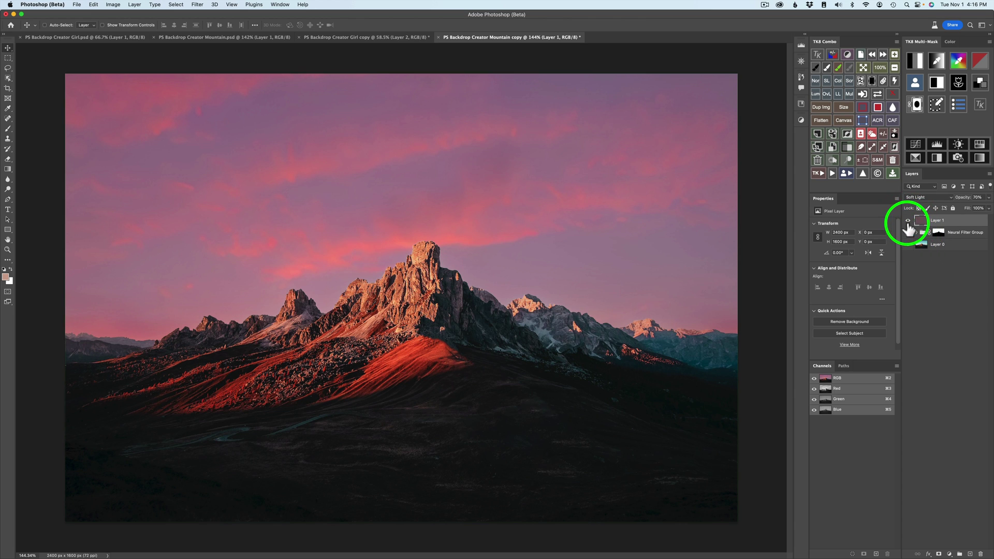
pyautogui.click(908, 221)
pyautogui.click(908, 232)
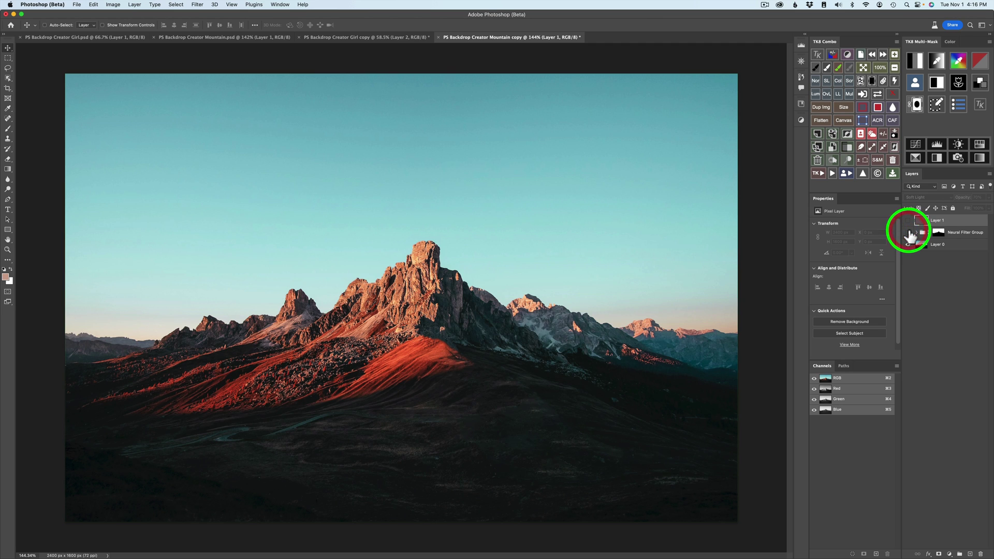